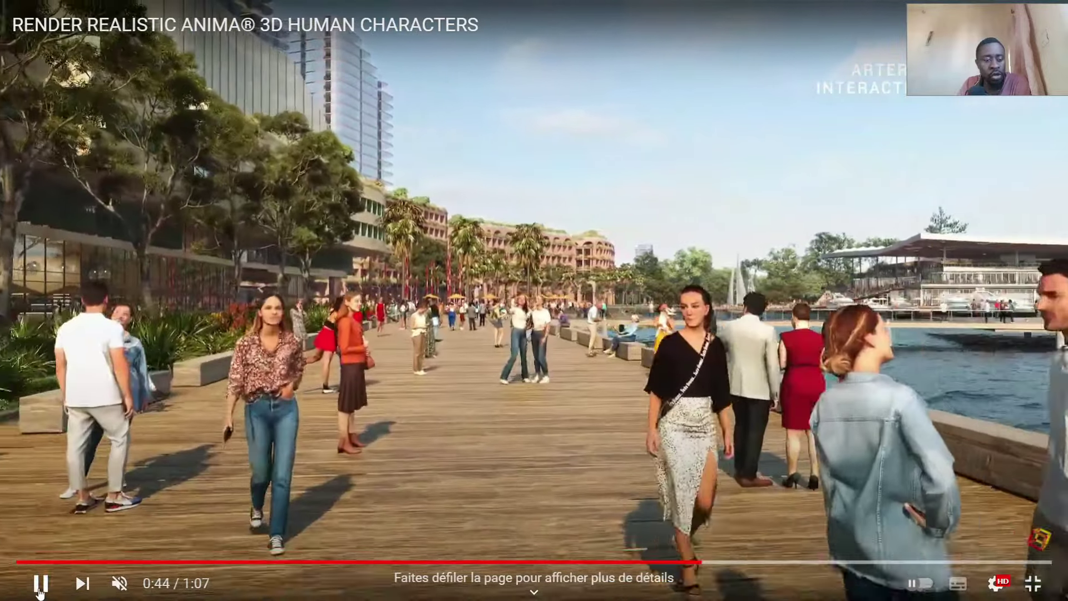
Pause the 'Render Realistic anima 3D Human Characters' video at 0:48 and leave full screen.
click(39, 591)
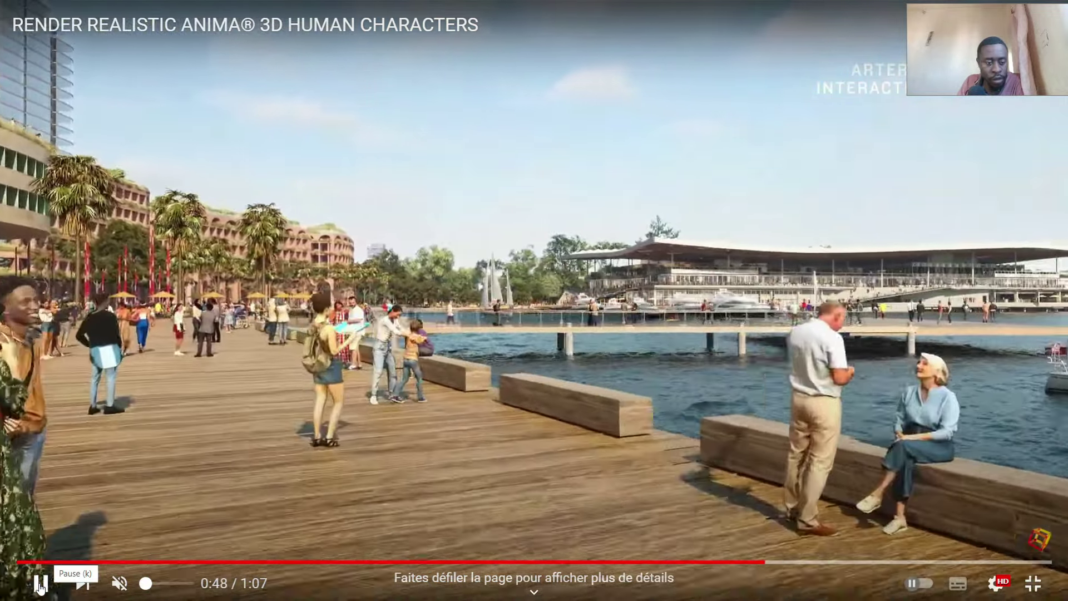
click(41, 585)
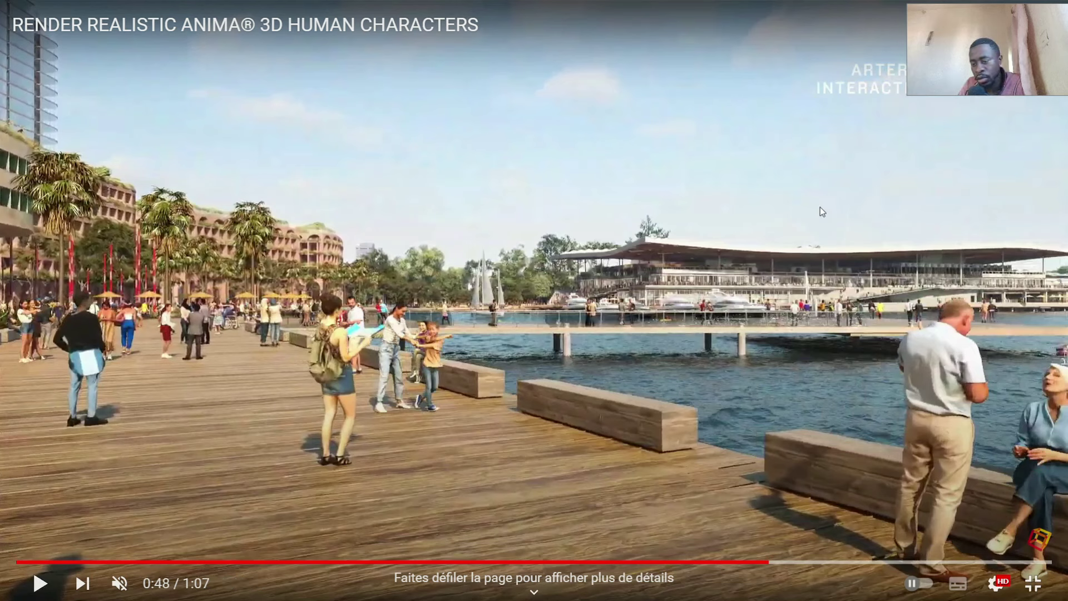
click(1033, 583)
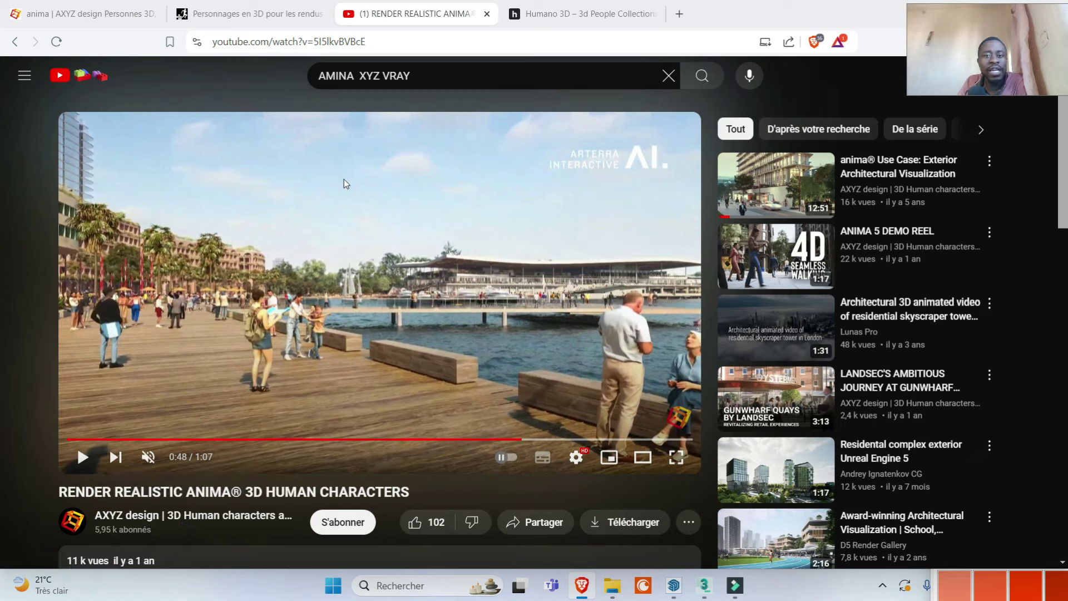
Go from the AXYZ design anima 3.5 tab, via the Chaos logo, to chaos.com/anima.
click(114, 13)
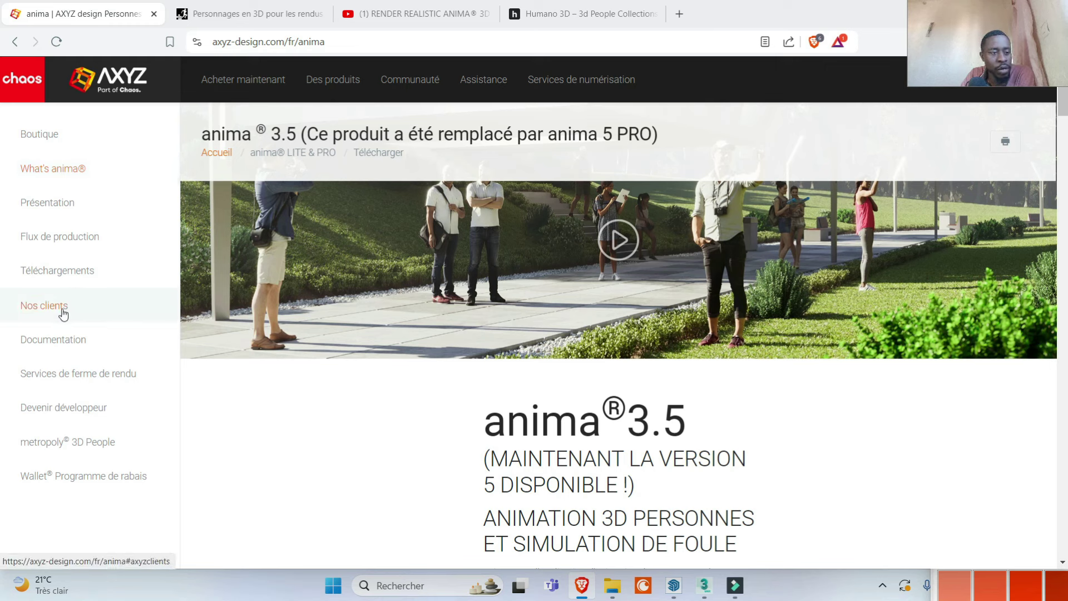
click(341, 83)
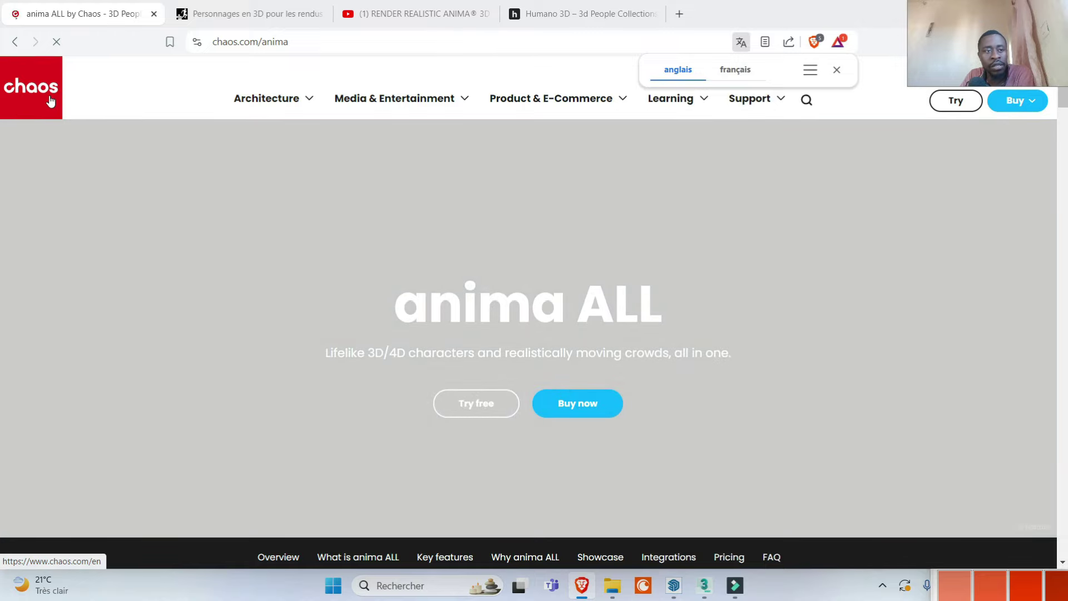
Skim the Chaos anima ALL introduction, then go back to the 'anima axyz' Google results.
scroll(379, 236, down, 4)
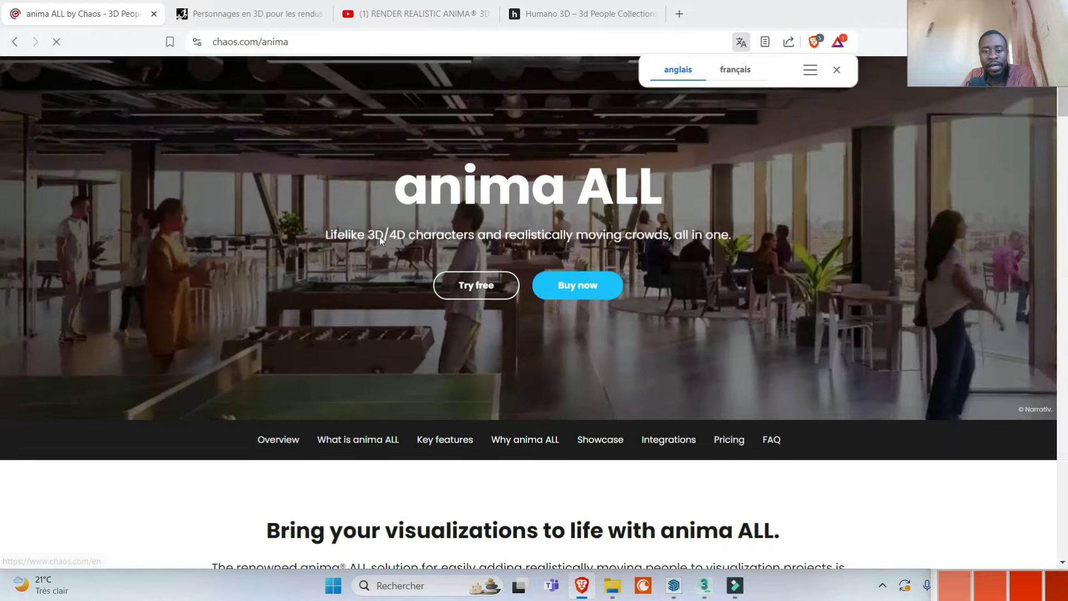
scroll(379, 241, up, 2)
scroll(424, 219, down, 7)
scroll(425, 226, down, 2)
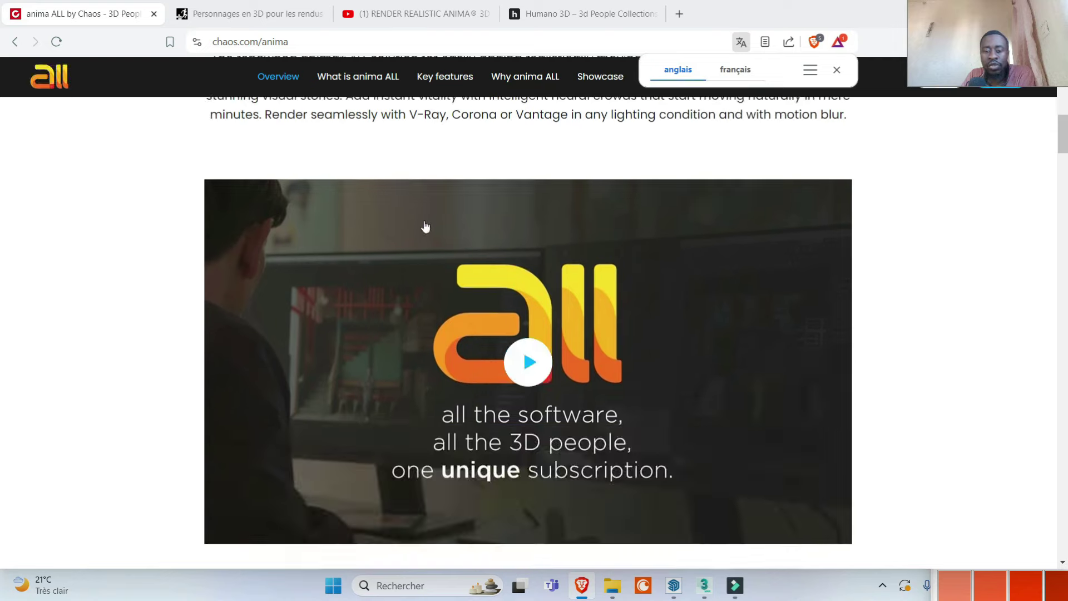
scroll(579, 378, down, 3)
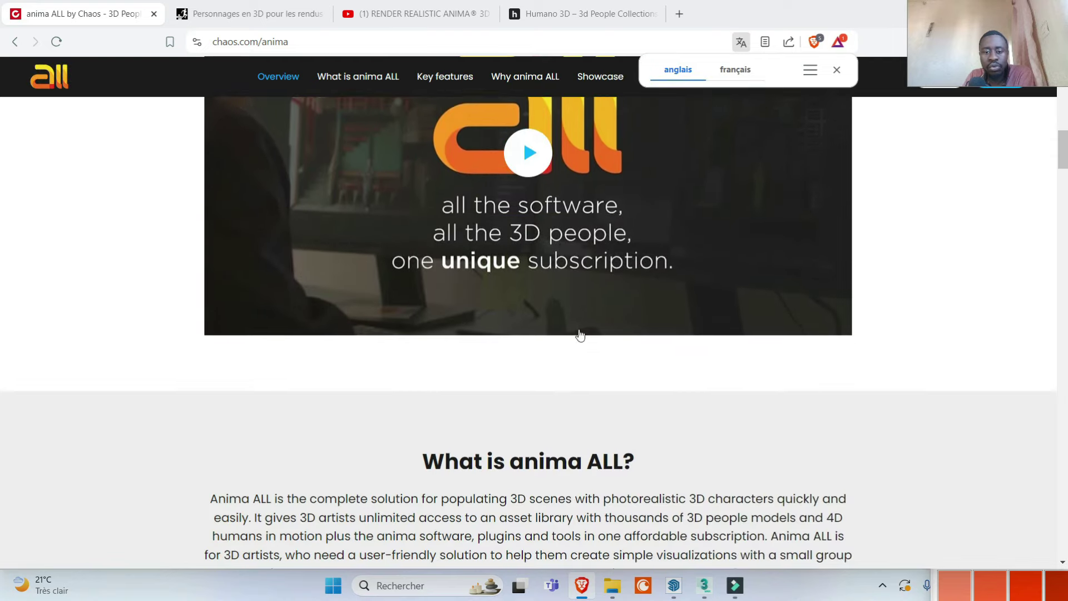
scroll(333, 239, up, 7)
scroll(78, 140, up, 5)
click(23, 48)
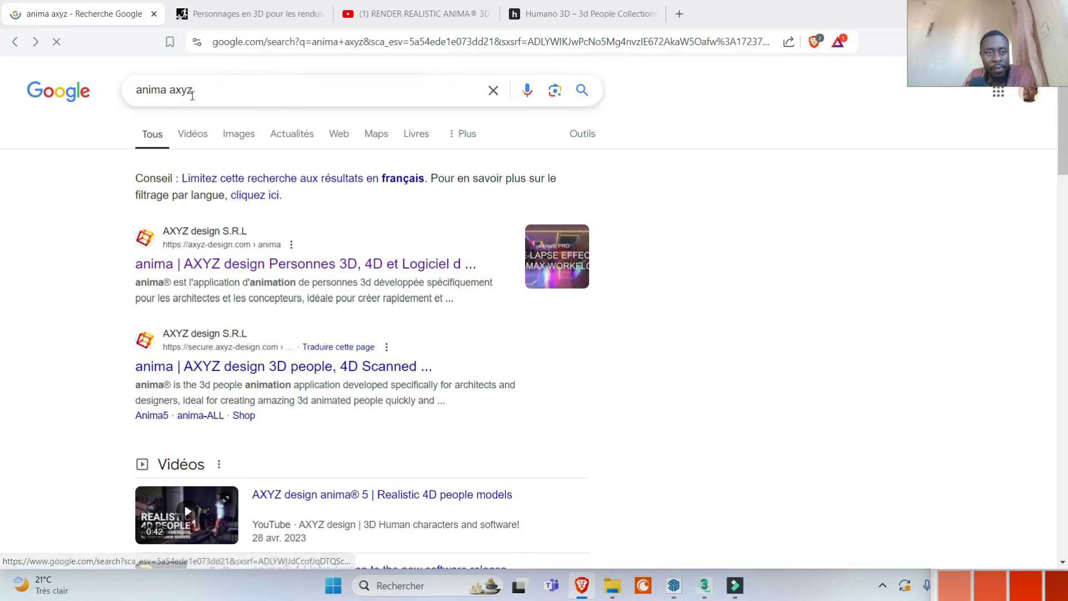
Open the 'anima | AXYZ design' result at axyz-design.com/fr/anima.
click(276, 270)
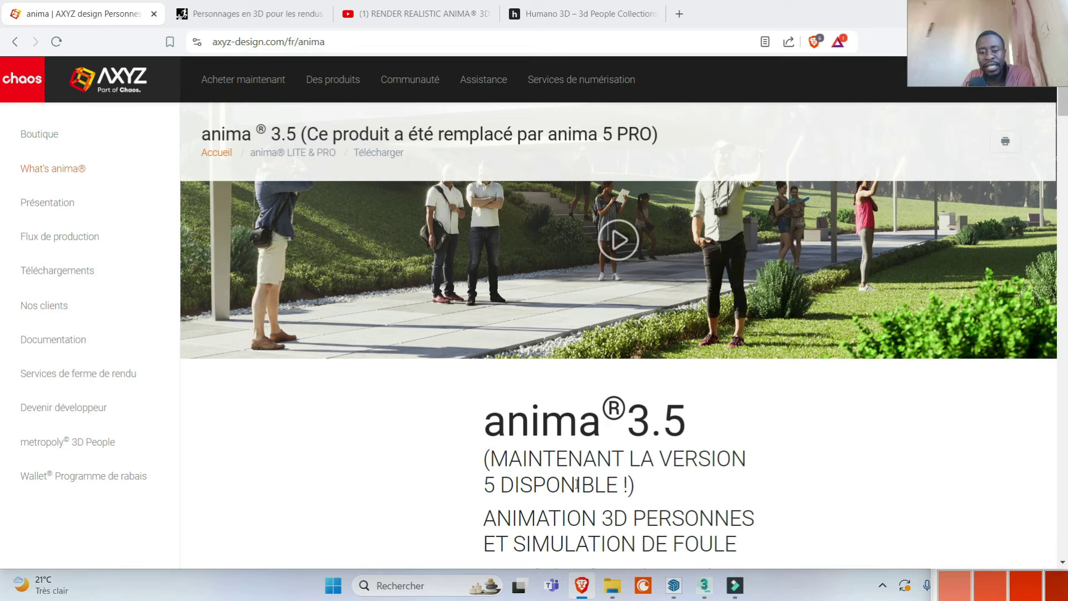
Scroll the anima 3.5 page down to the Flux de production diagram: Modéliser, Simulaire, Syncroniser, Rendu.
scroll(576, 484, down, 5)
scroll(517, 313, down, 5)
scroll(513, 305, down, 4)
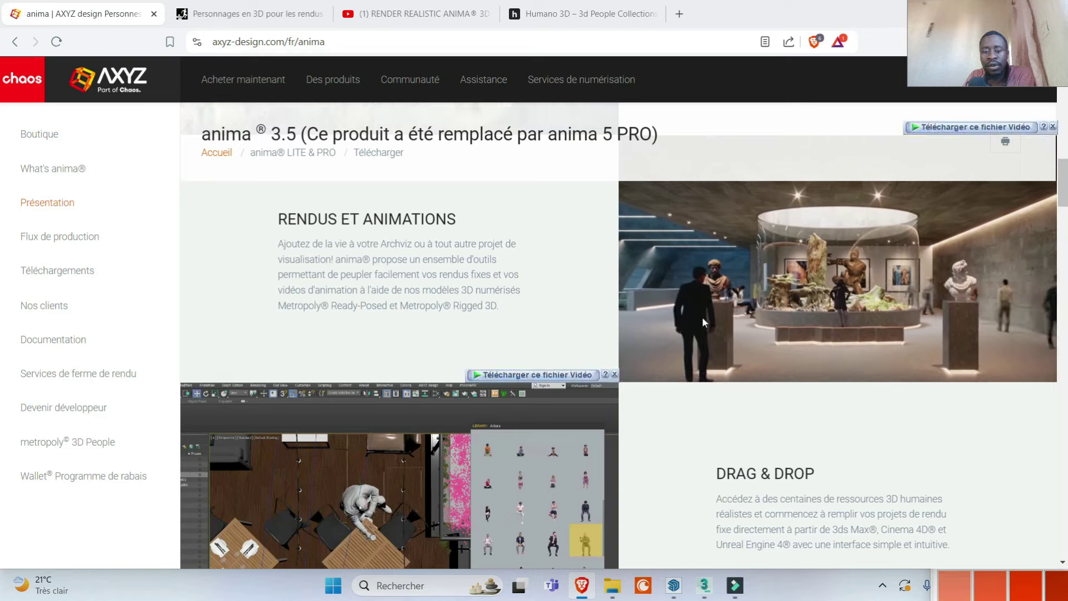
scroll(536, 363, down, 5)
scroll(498, 332, up, 3)
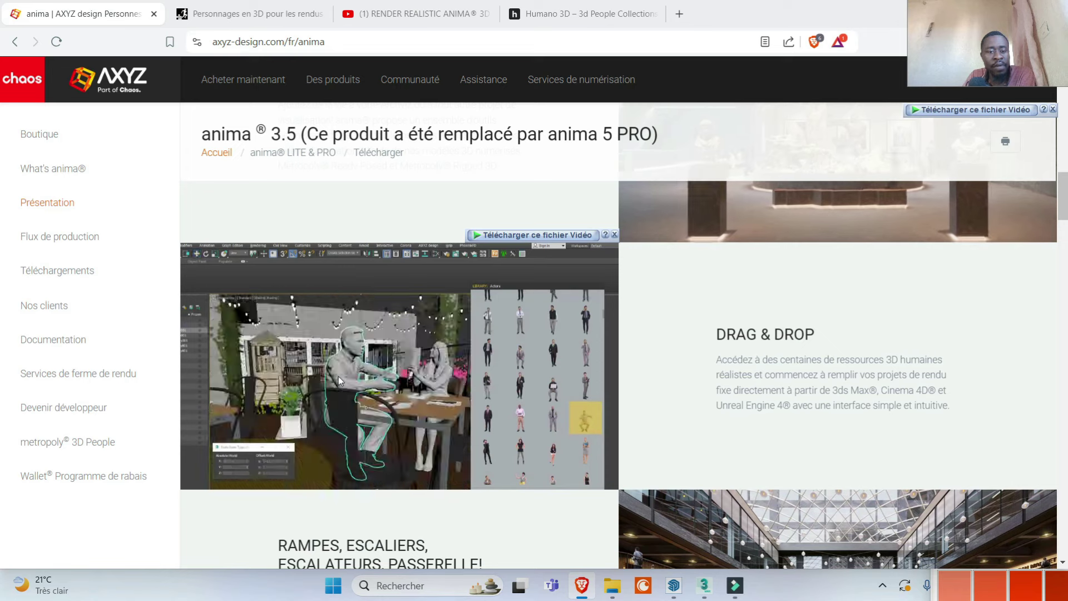
scroll(339, 274, down, 2)
scroll(336, 271, up, 1)
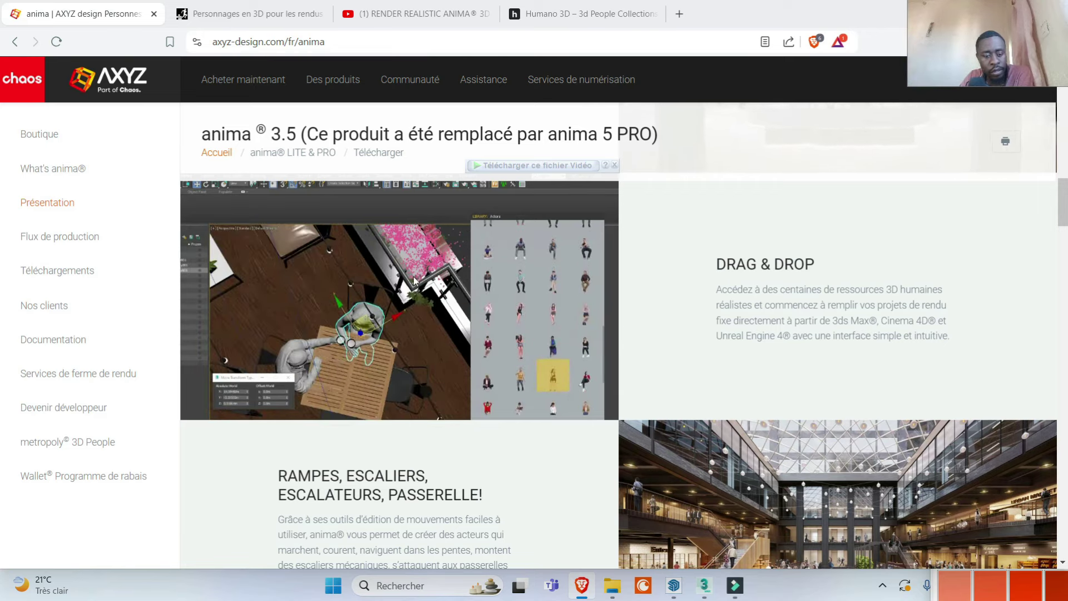
scroll(414, 280, down, 5)
scroll(644, 398, down, 5)
scroll(724, 378, down, 4)
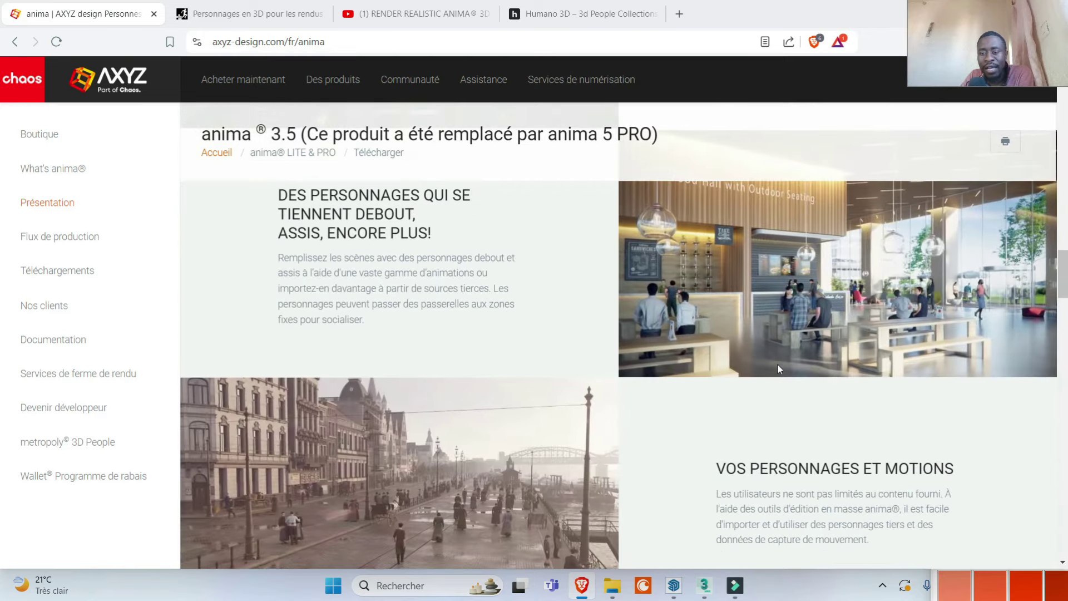
scroll(778, 363, up, 1)
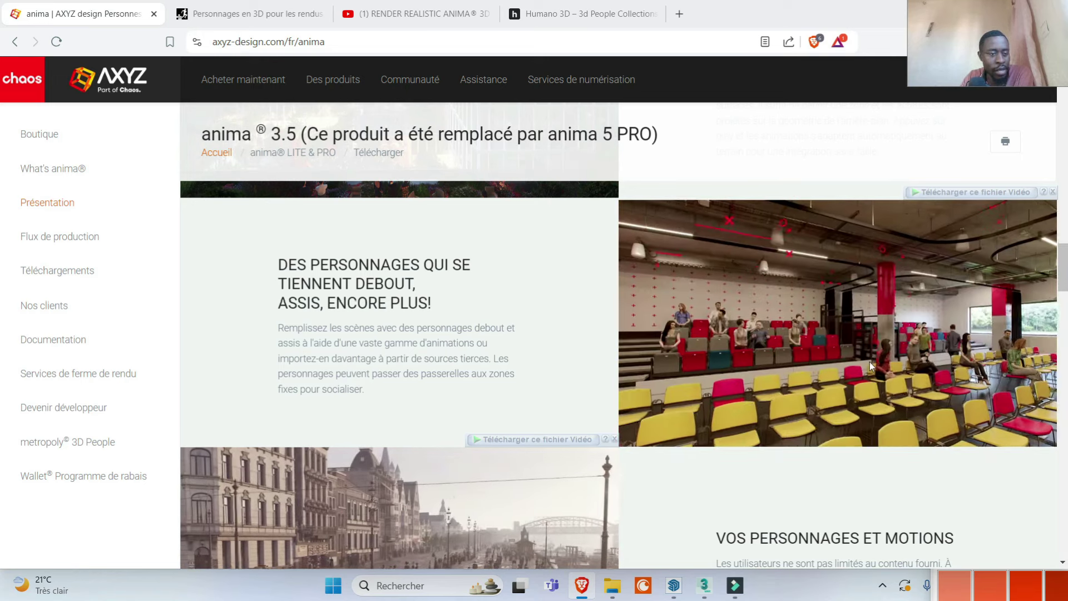
scroll(334, 283, down, 5)
scroll(379, 273, down, 5)
scroll(390, 267, down, 5)
scroll(394, 263, down, 5)
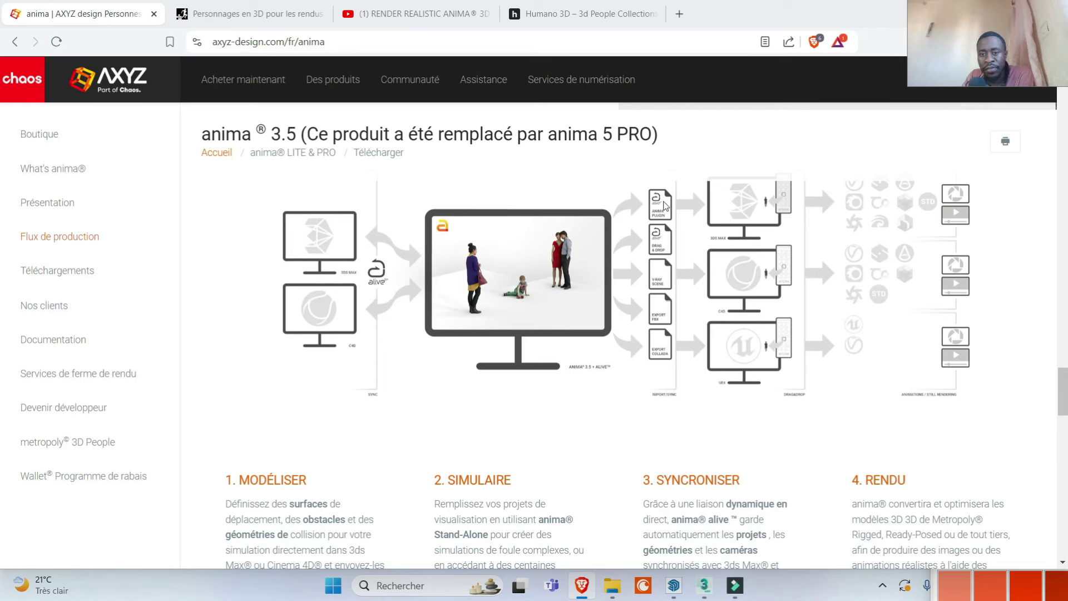
Review the anima pricing cards: free 0€, 279€ licence, 79€ upgrade, 39€ render node.
scroll(621, 233, down, 8)
scroll(590, 267, down, 4)
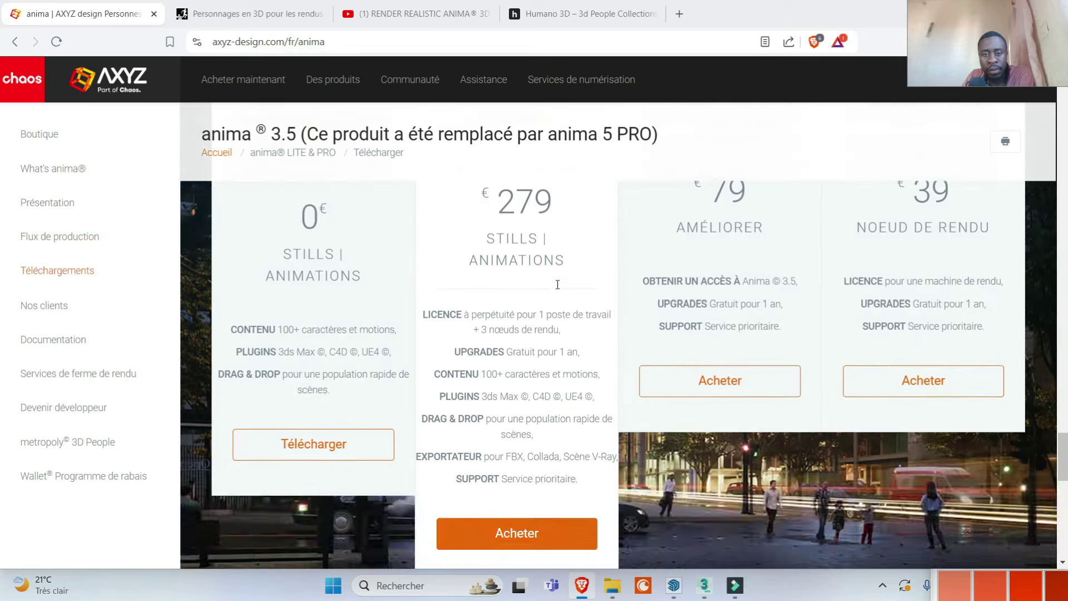
scroll(558, 298, up, 2)
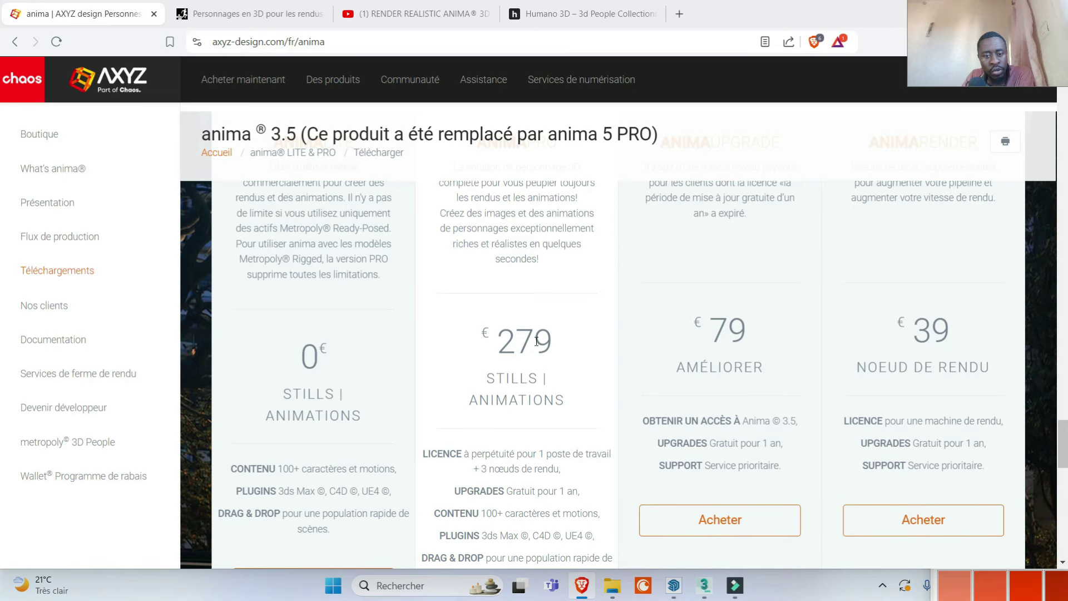
scroll(539, 334, down, 4)
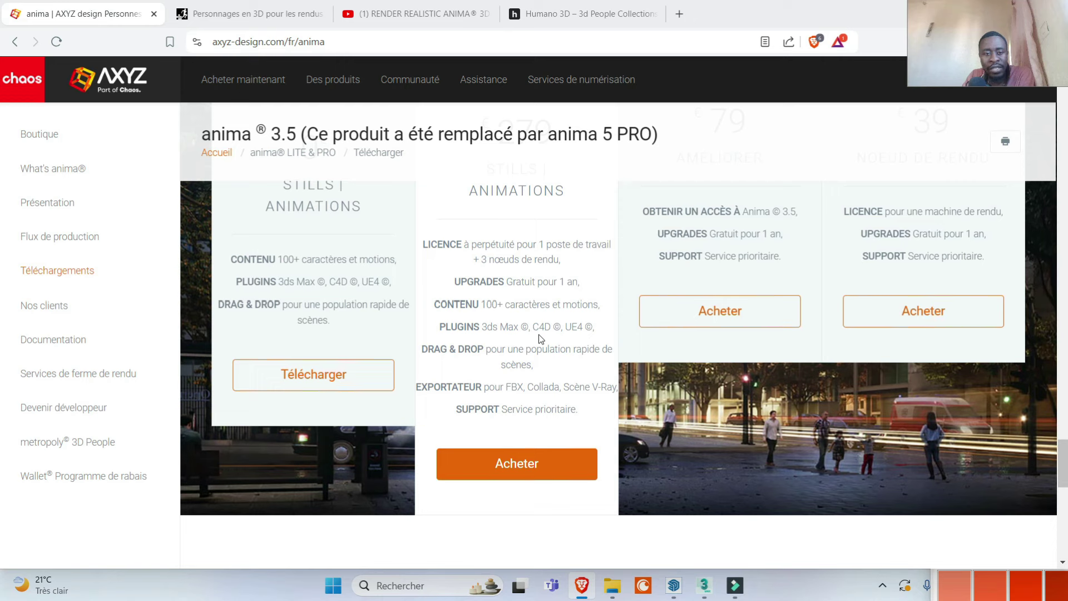
scroll(539, 339, up, 3)
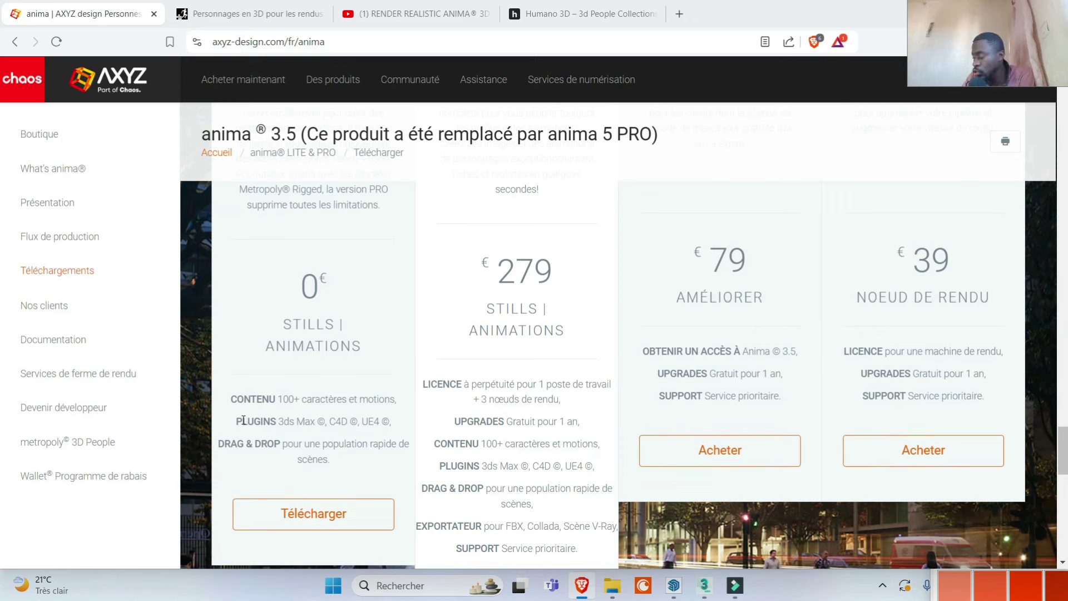
scroll(250, 423, up, 1)
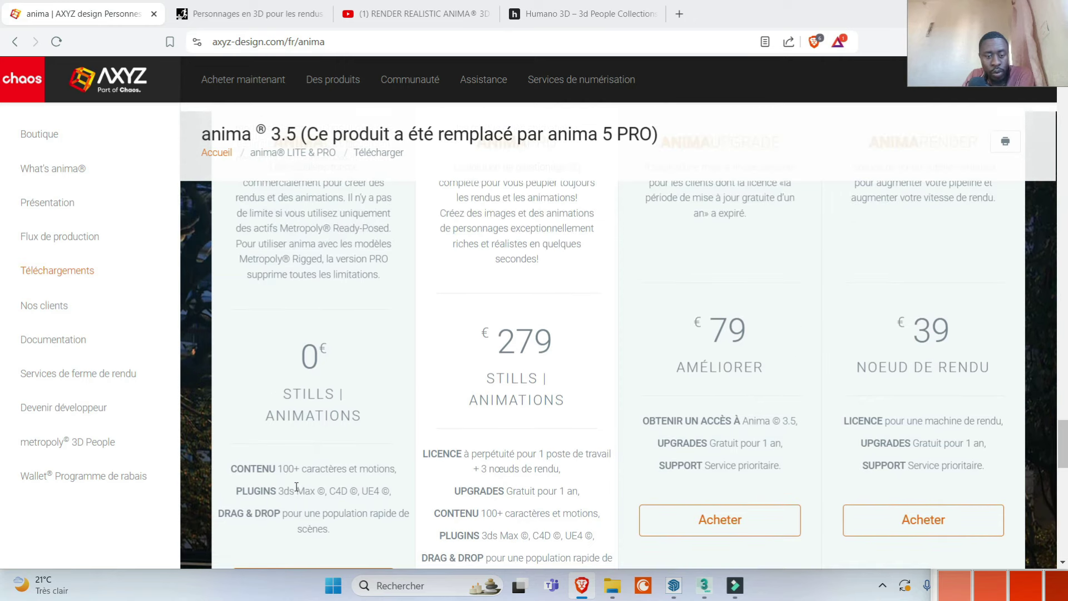
scroll(296, 488, down, 1)
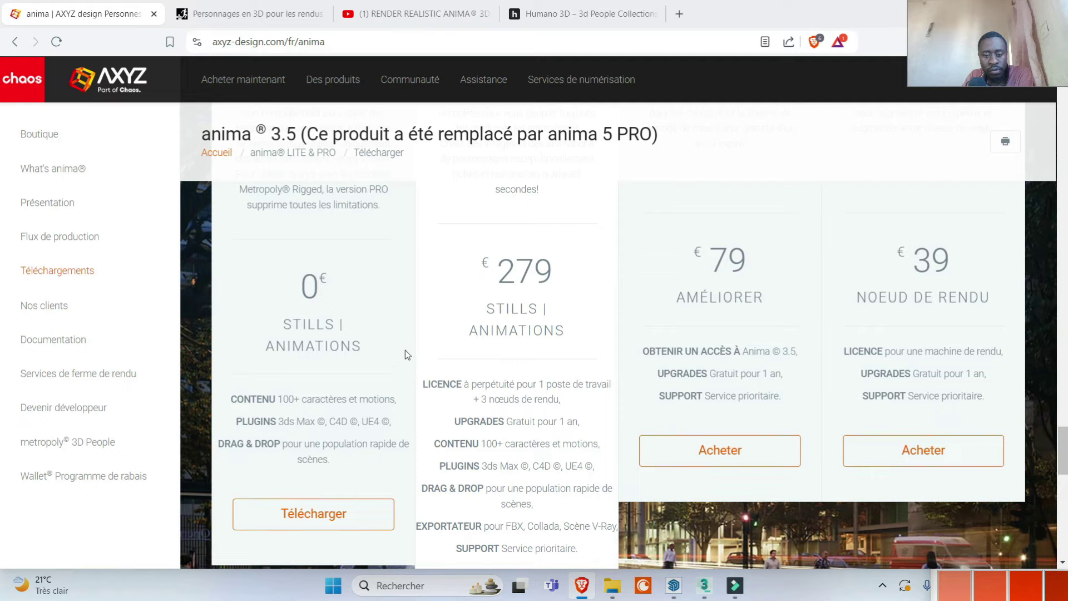
scroll(405, 350, down, 10)
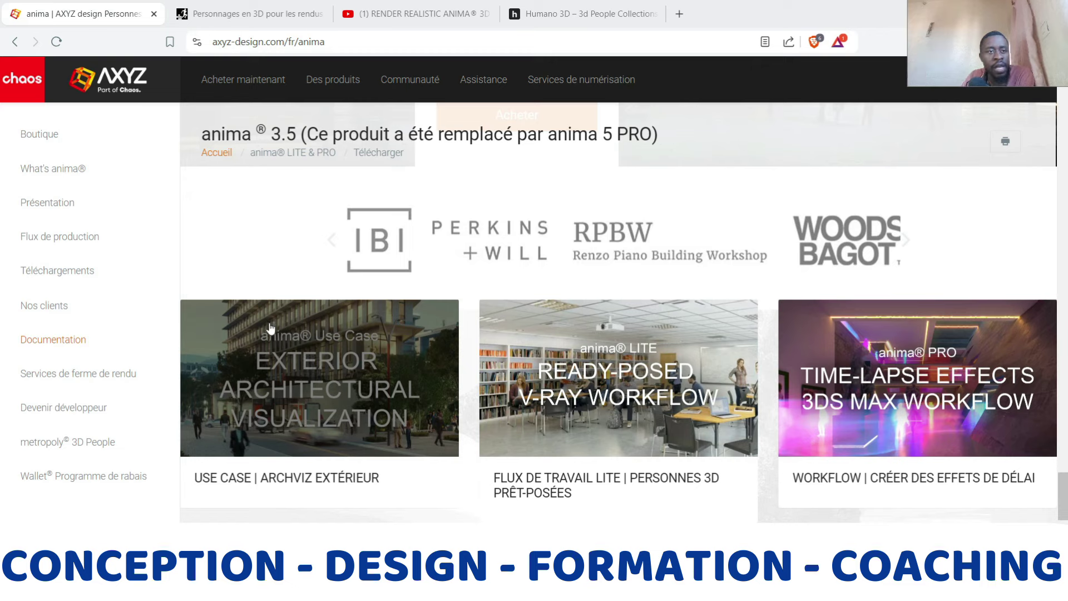
Switch to the Renderpeople 'Personnages 3D gratuits' free models tab.
click(236, 23)
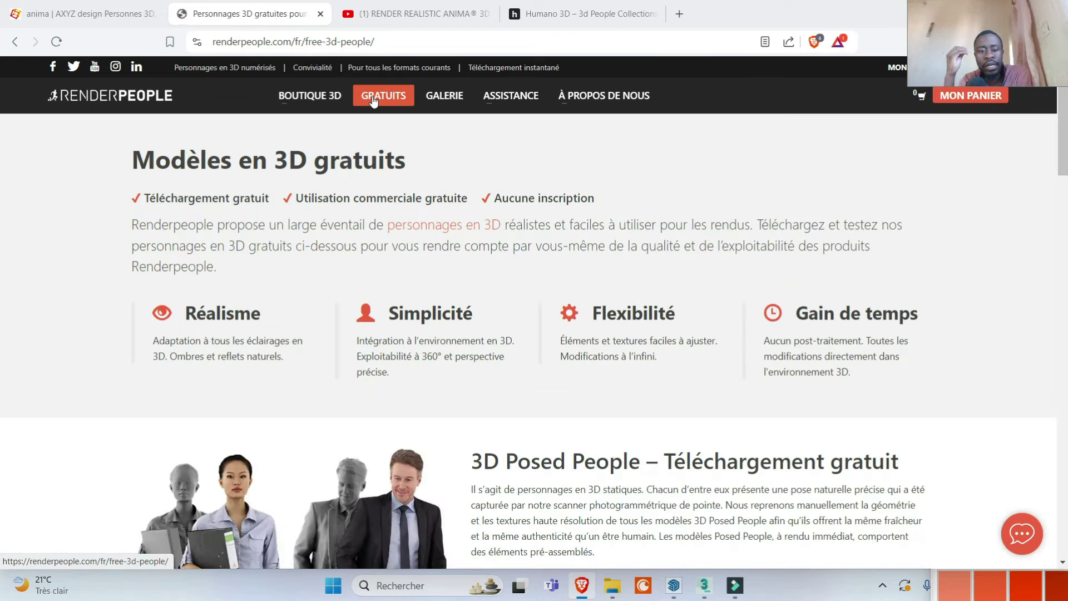
Scroll through Renderpeople's free Posed, Rigged and Animated People sections and back up.
scroll(553, 303, down, 5)
scroll(473, 316, down, 3)
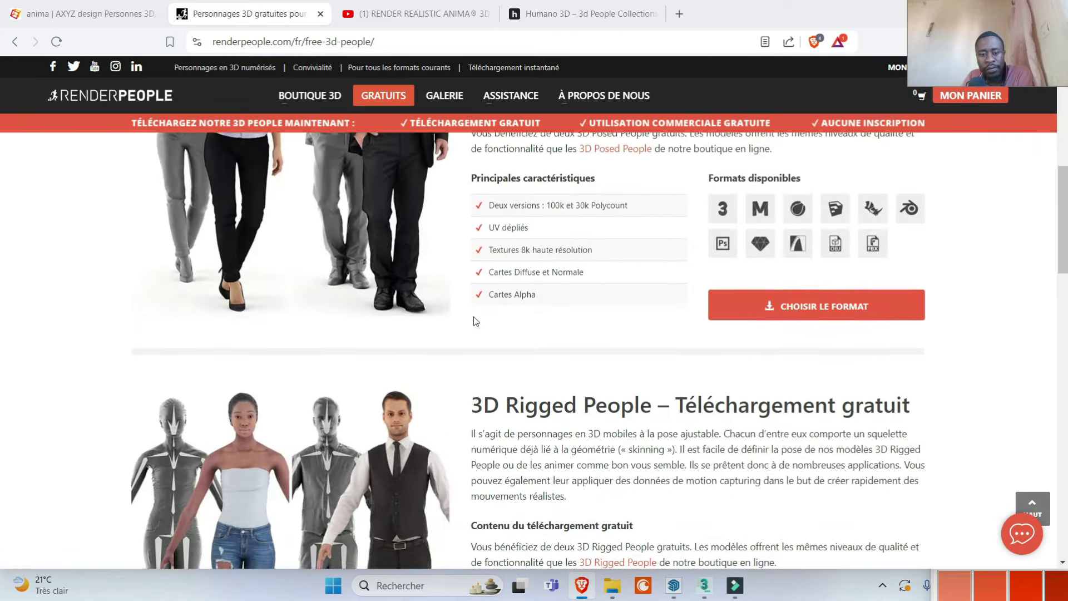
scroll(385, 390, down, 2)
scroll(245, 387, down, 10)
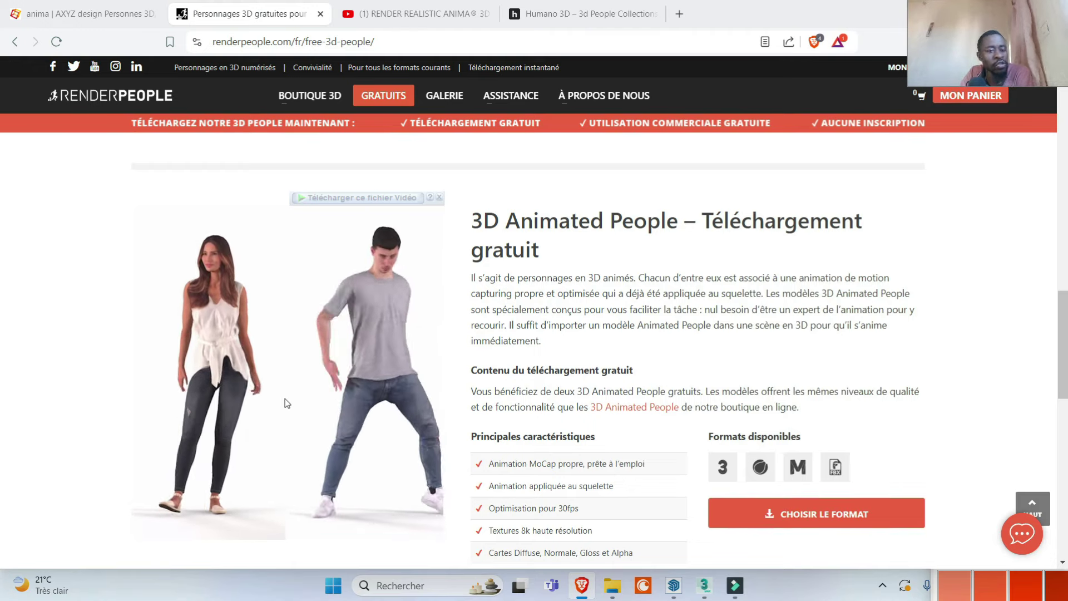
scroll(285, 398, up, 2)
scroll(284, 390, up, 8)
scroll(284, 379, up, 5)
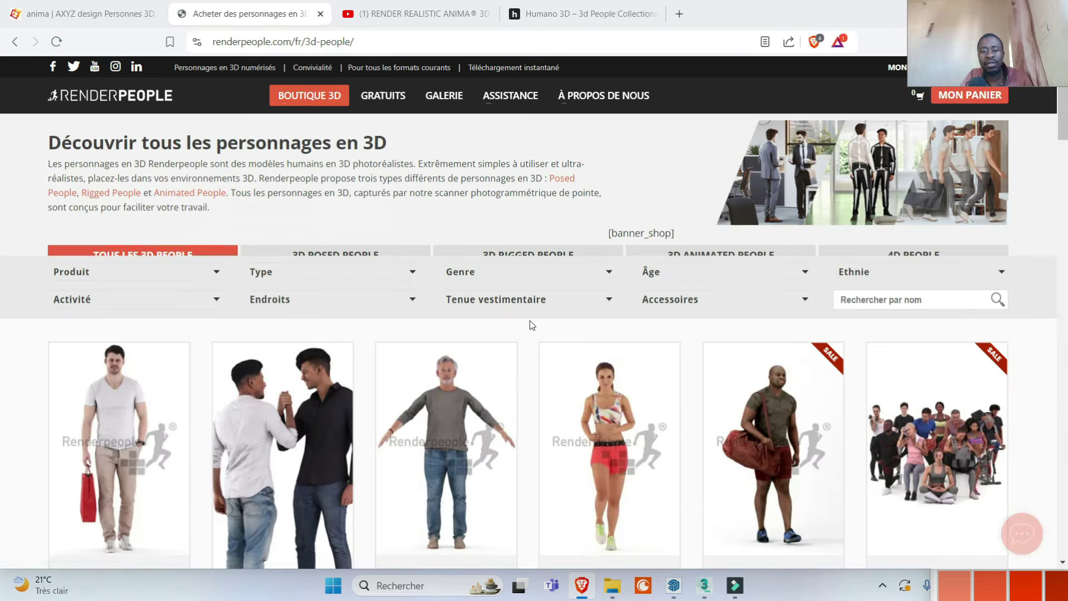
Browse the 3D people grid, such as Otto Rigged 003 and Sophia Animated 008 Jogging, then return to the top.
scroll(531, 324, down, 2)
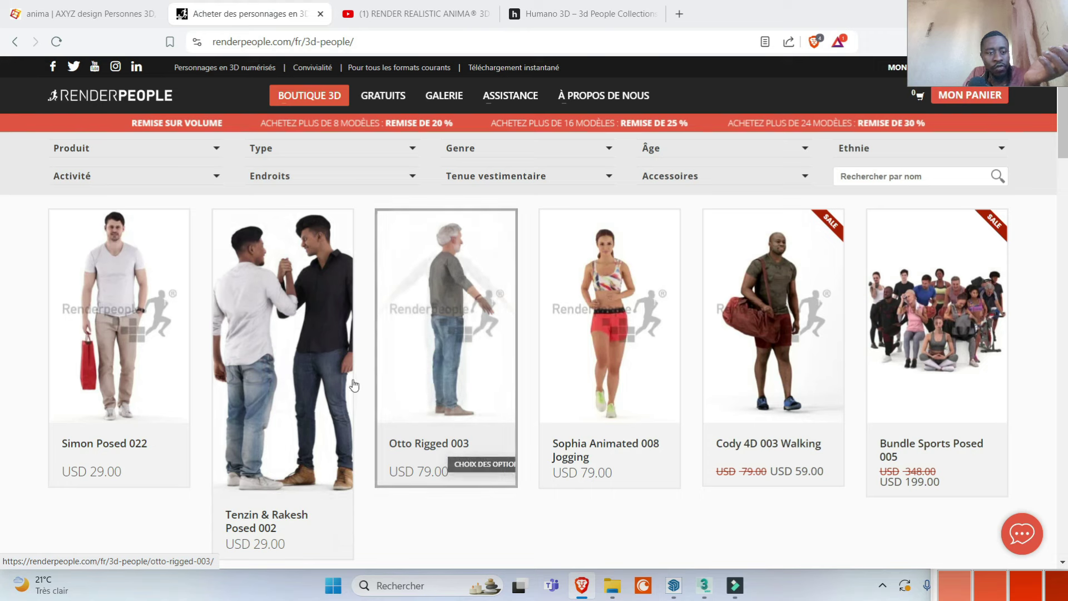
scroll(354, 384, down, 1)
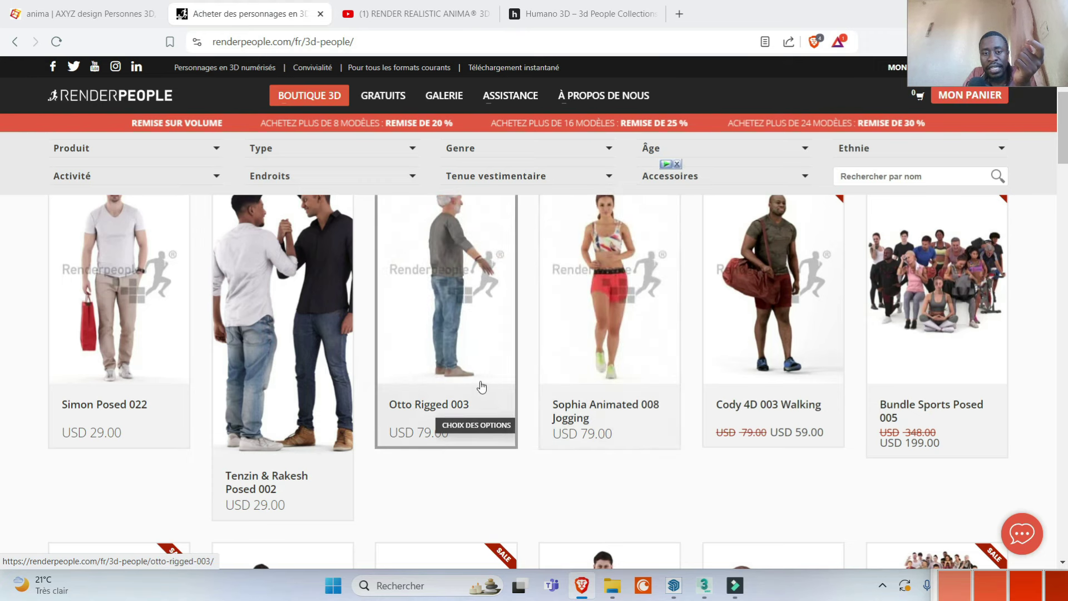
scroll(556, 434, down, 5)
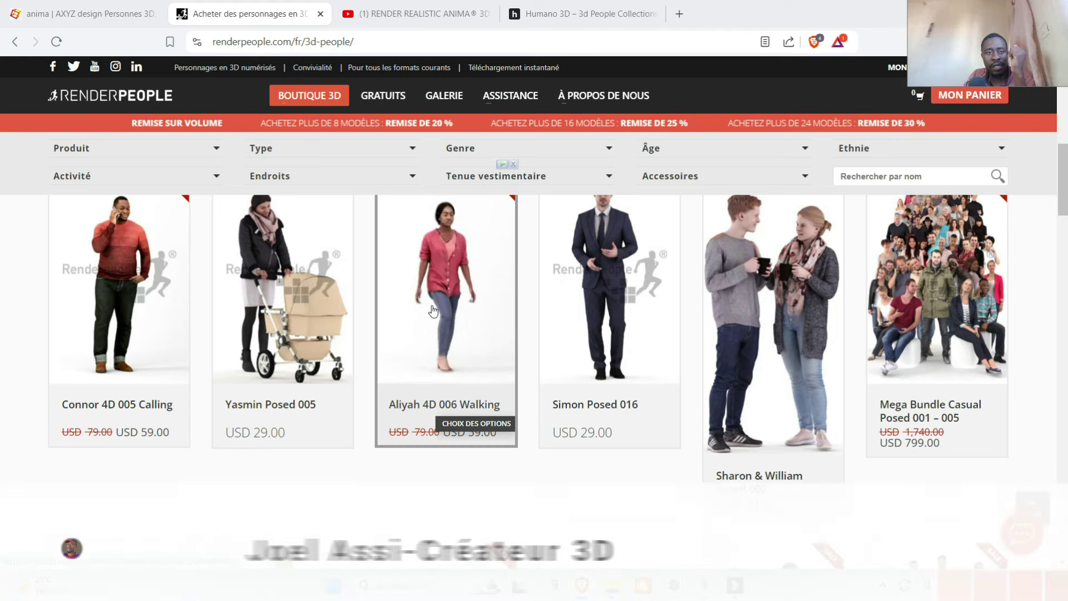
scroll(433, 310, up, 5)
scroll(394, 302, up, 3)
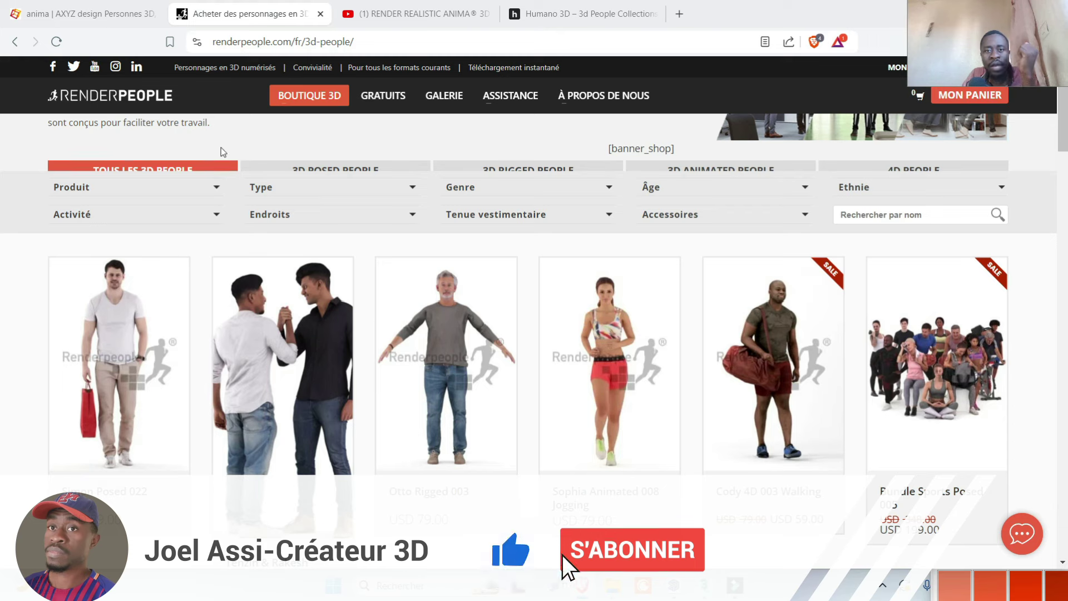
Drag the Humano 3D tab ahead of YouTube and scroll through the humano3d.com home page sections.
click(570, 12)
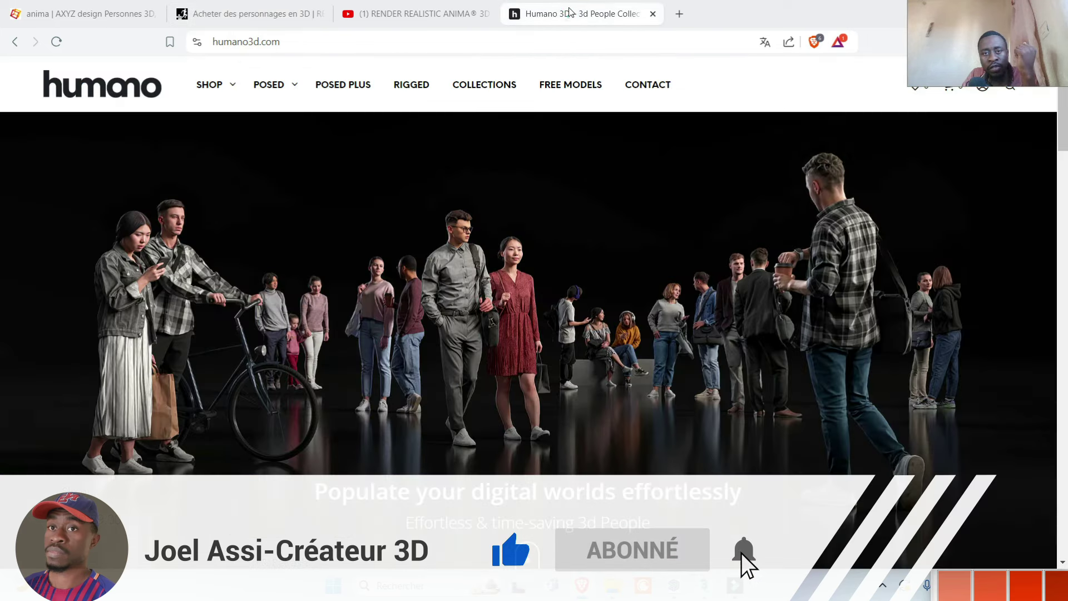
drag(567, 12, 437, 25)
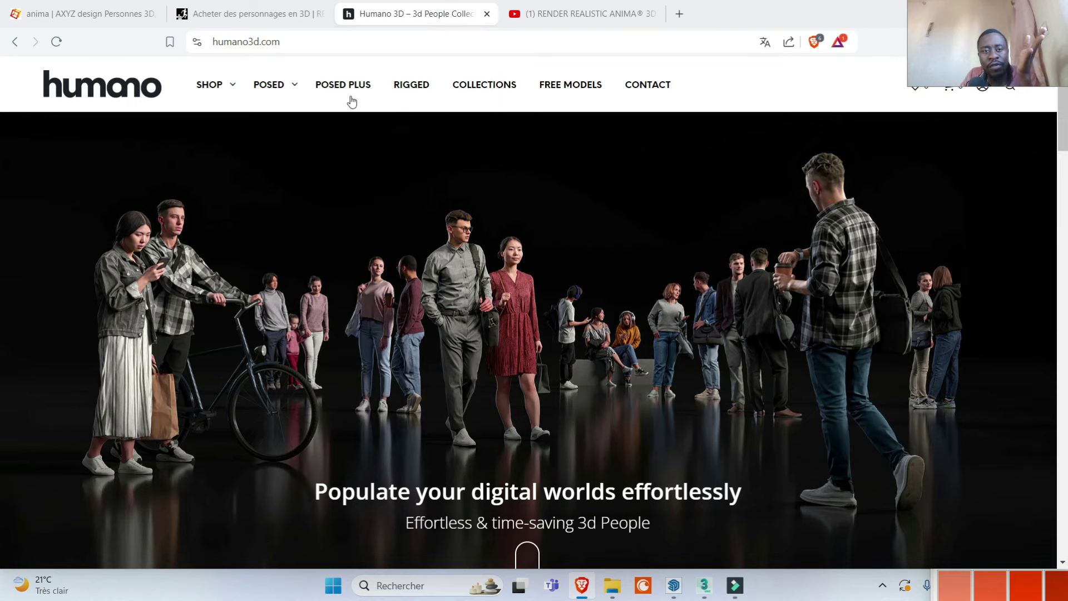
scroll(352, 102, down, 8)
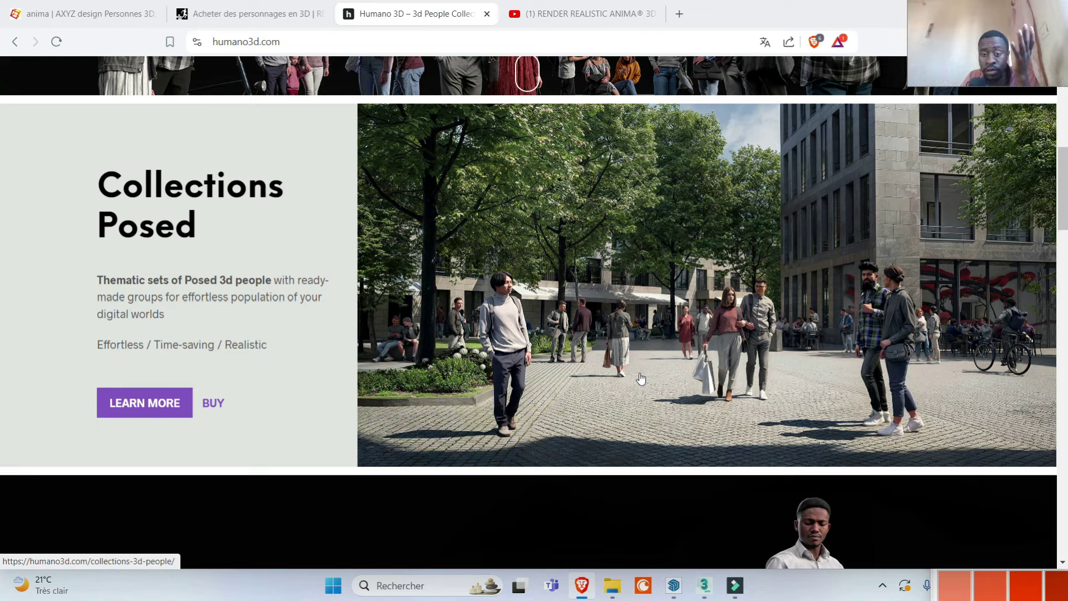
scroll(566, 241, down, 5)
scroll(732, 209, down, 2)
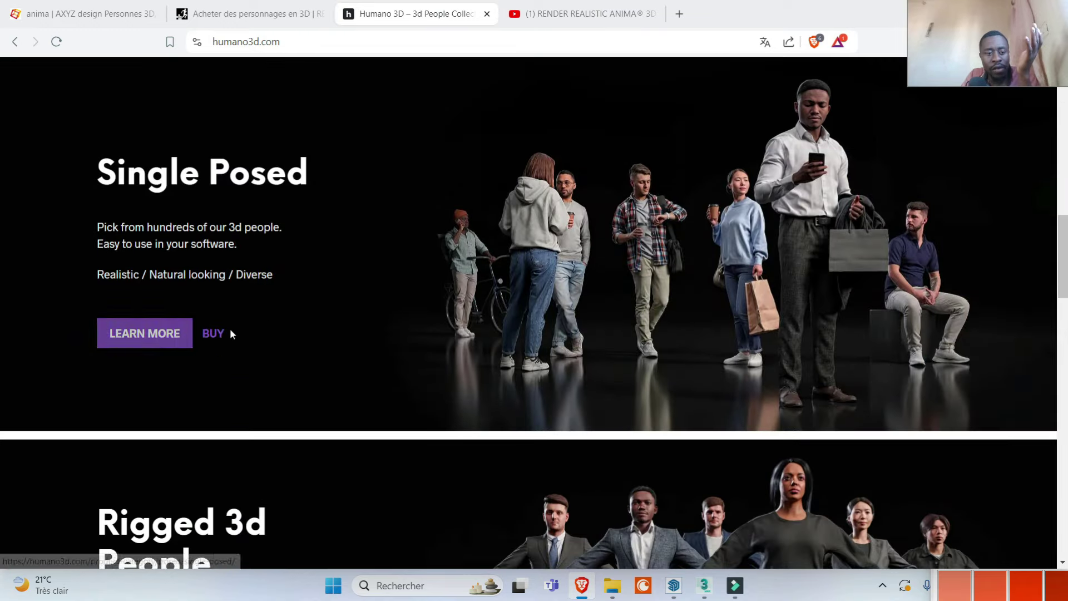
scroll(436, 270, down, 5)
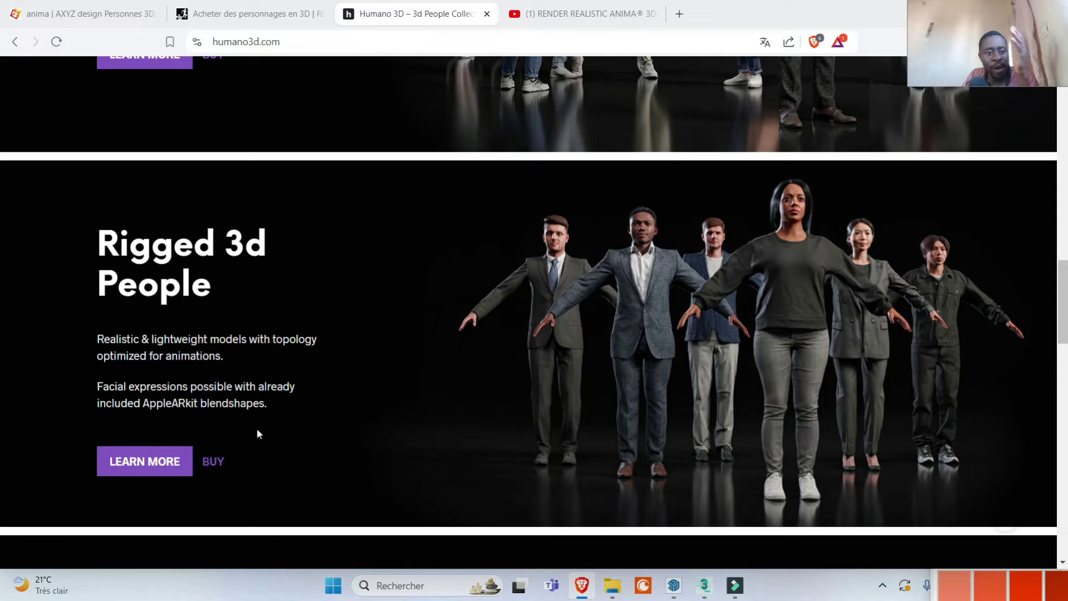
scroll(257, 433, up, 5)
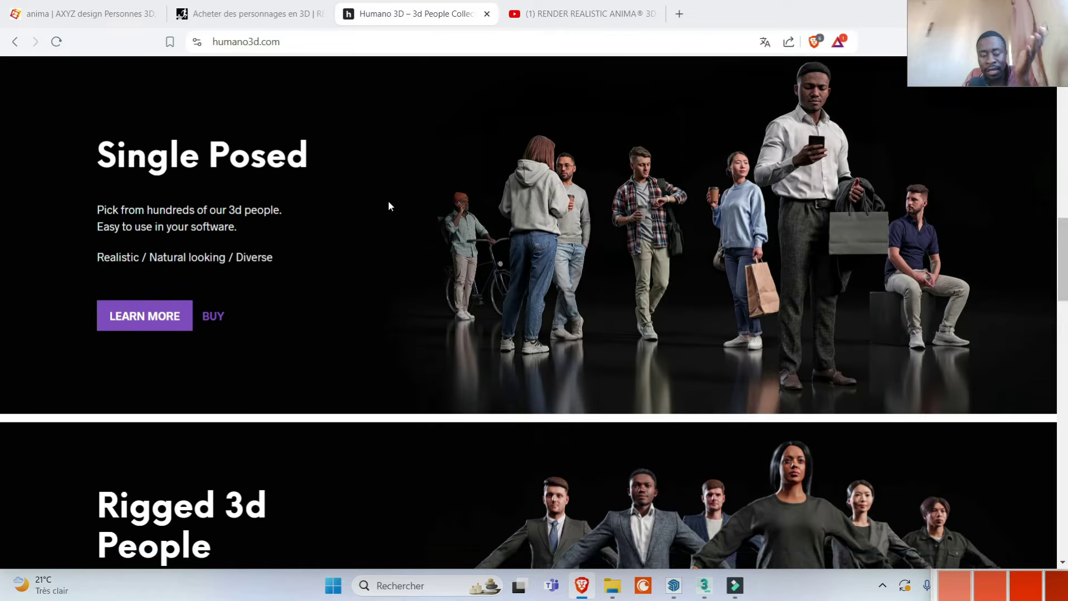
scroll(389, 203, down, 6)
scroll(522, 232, down, 5)
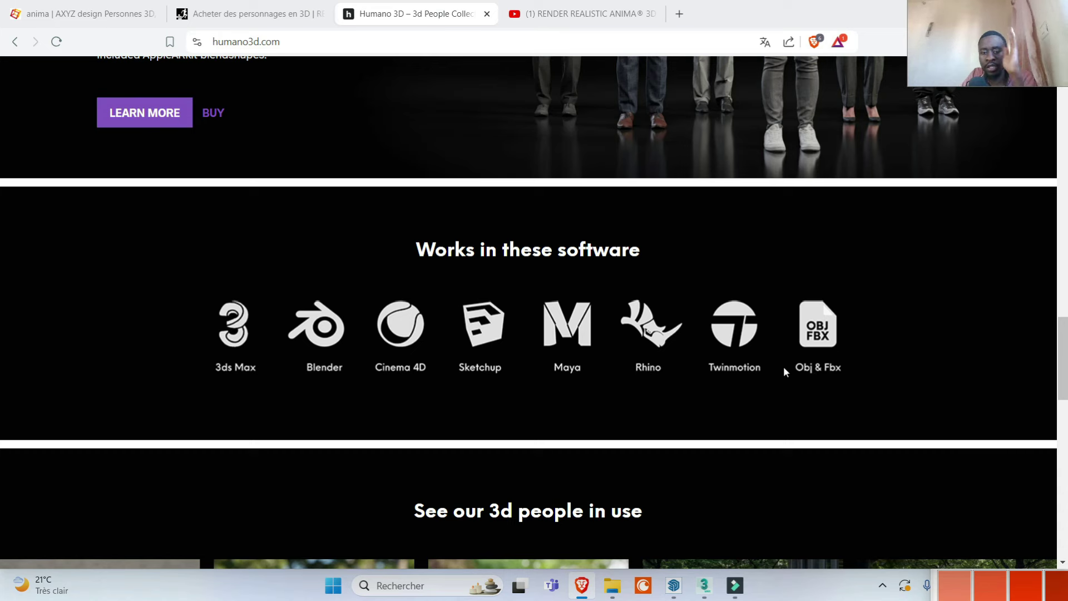
scroll(785, 372, down, 5)
scroll(636, 394, down, 5)
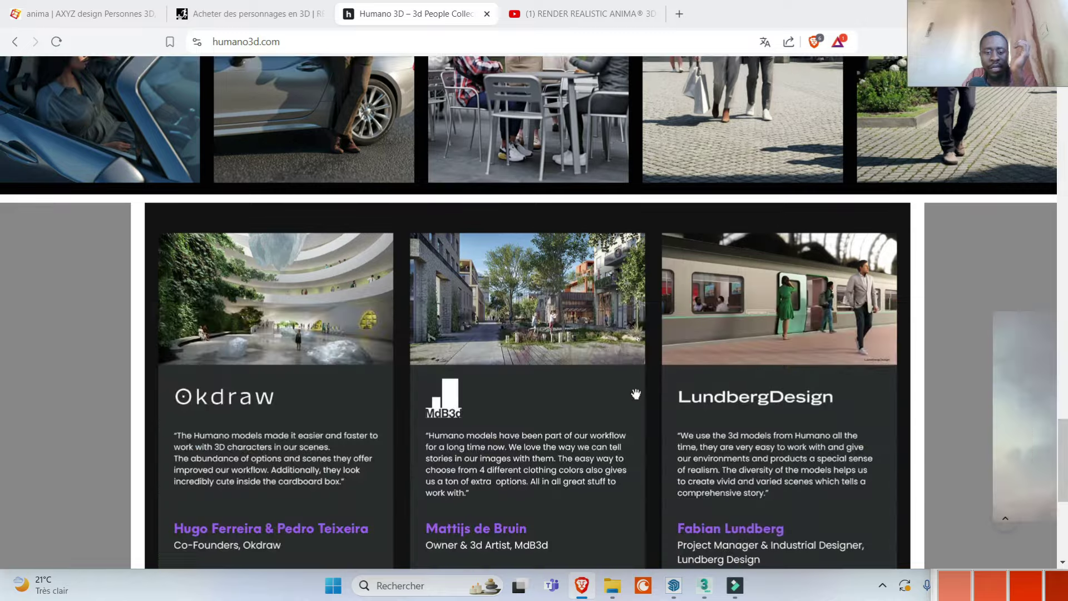
scroll(636, 395, up, 10)
scroll(469, 288, up, 5)
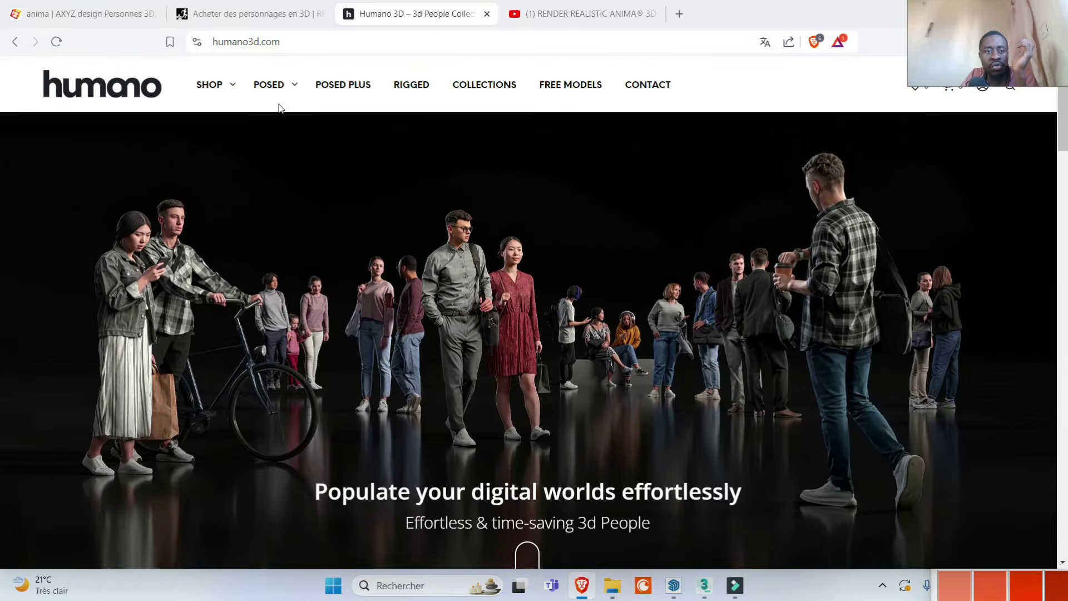
mouse_move(269, 84)
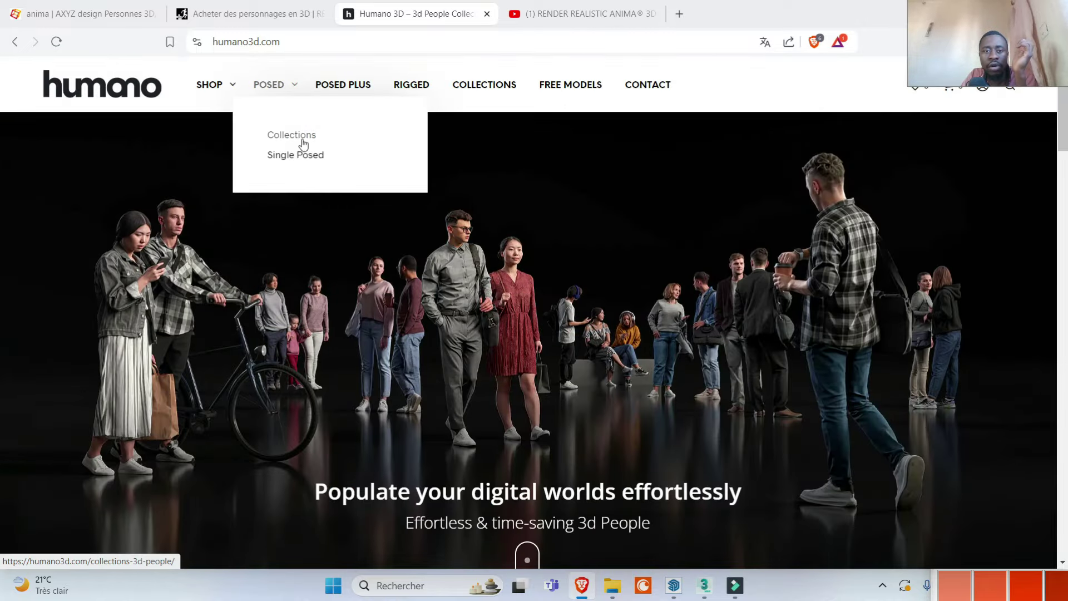
Open Humano 3D's Posed Collections page and browse its Latest, Casual and Business & elegant packs.
click(481, 92)
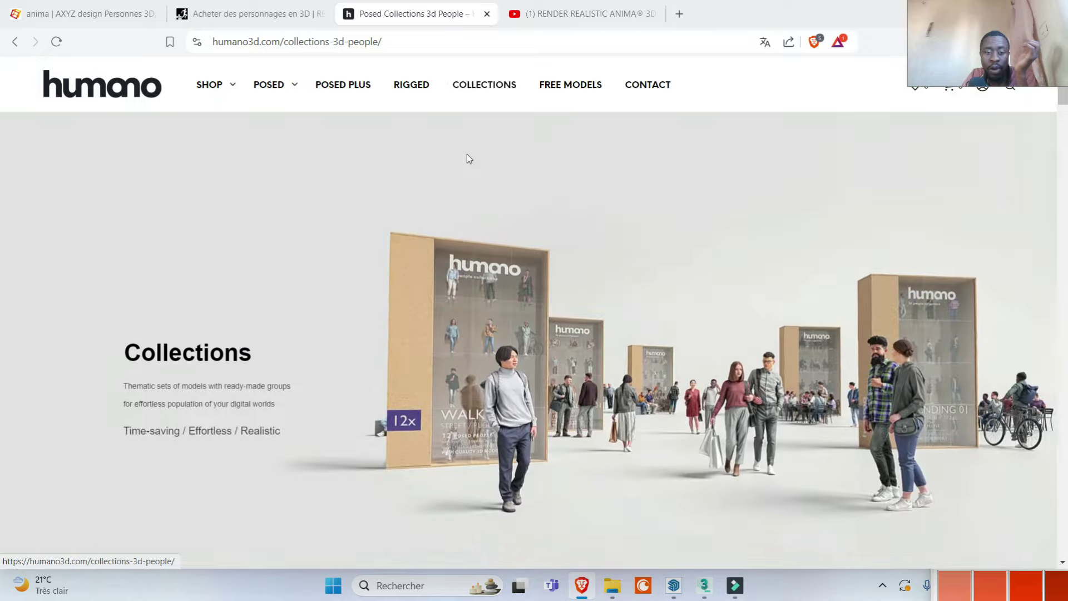
scroll(462, 144, down, 7)
scroll(437, 214, down, 3)
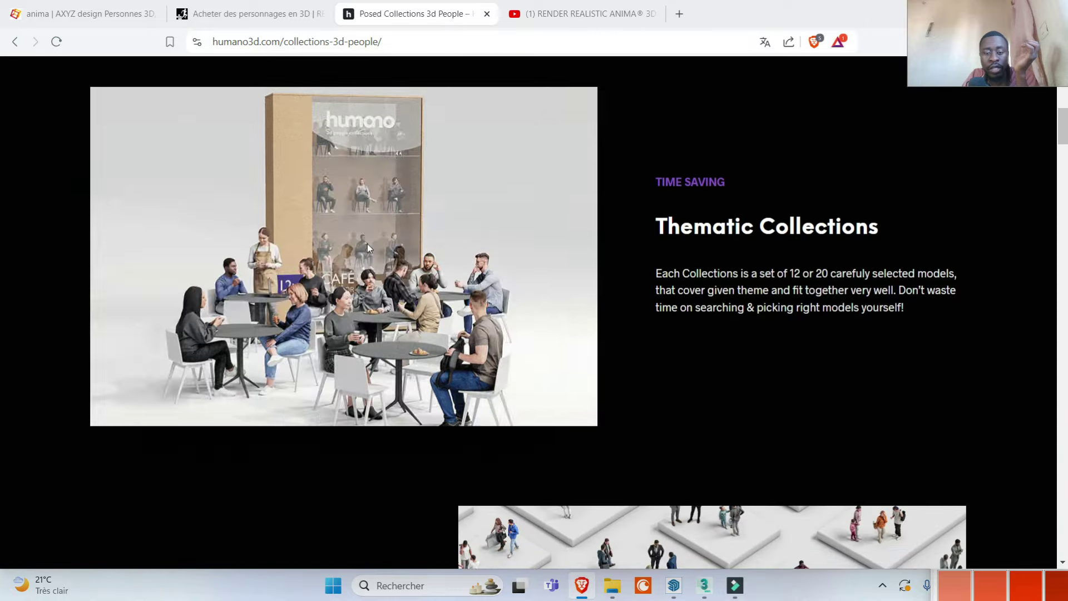
scroll(367, 247, down, 5)
scroll(320, 266, down, 4)
scroll(343, 233, down, 1)
scroll(341, 248, down, 5)
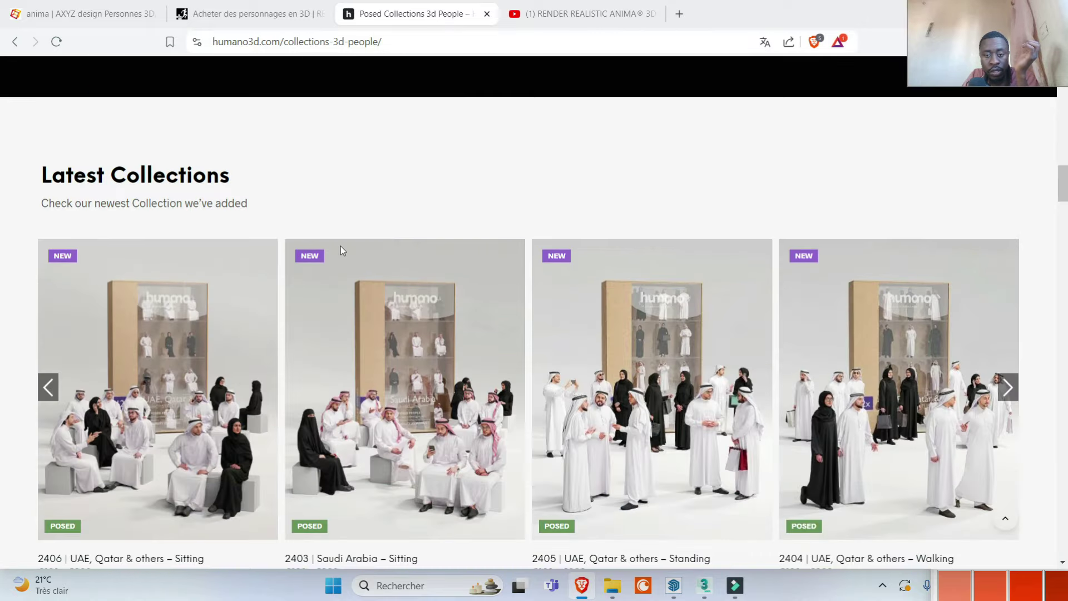
scroll(356, 267, down, 2)
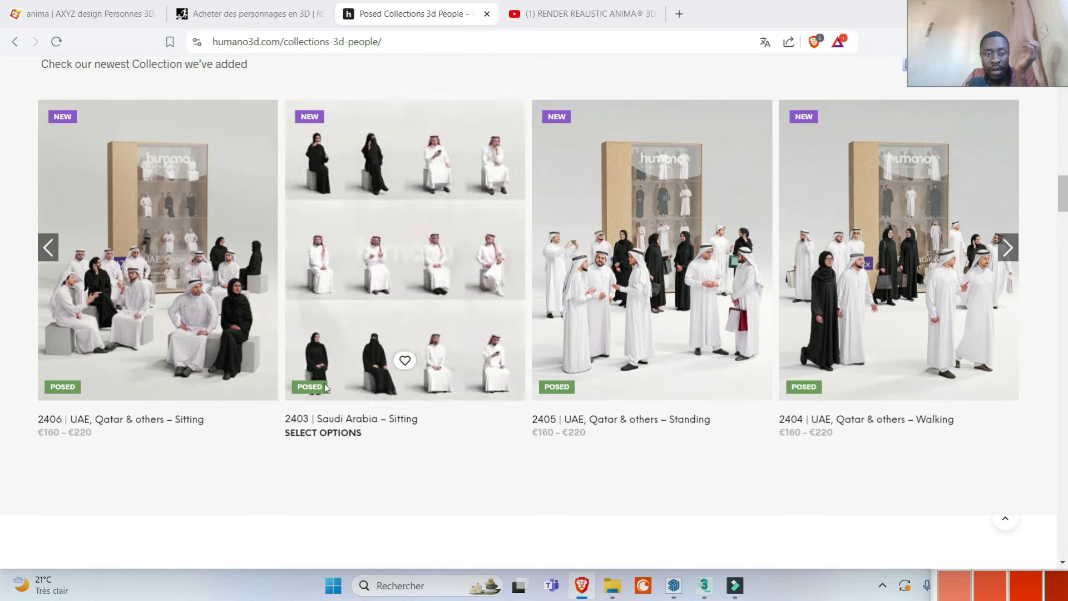
scroll(670, 317, down, 4)
scroll(445, 345, down, 2)
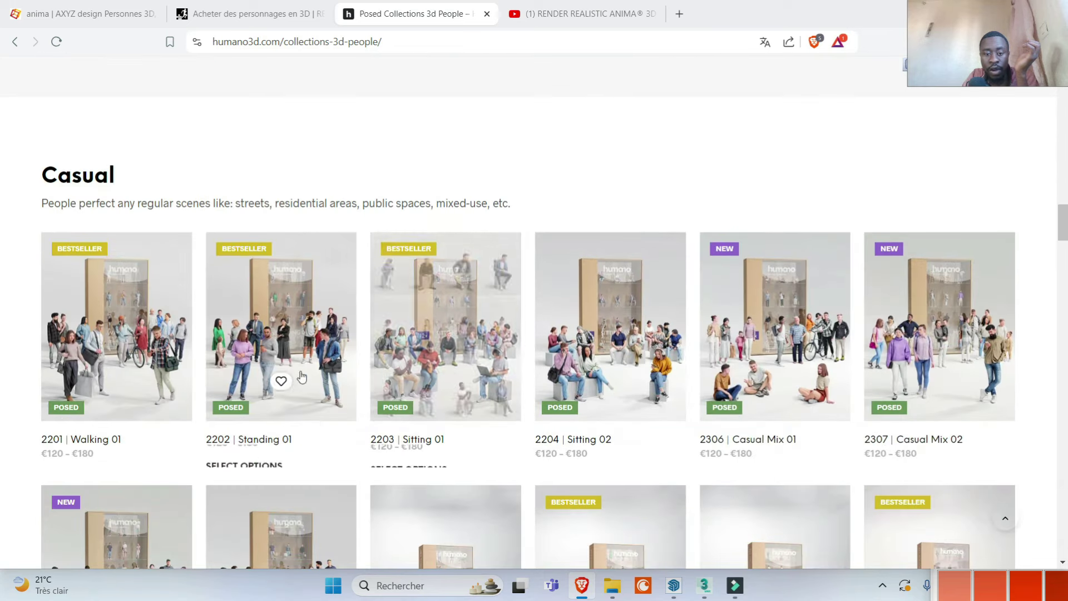
scroll(779, 345, down, 3)
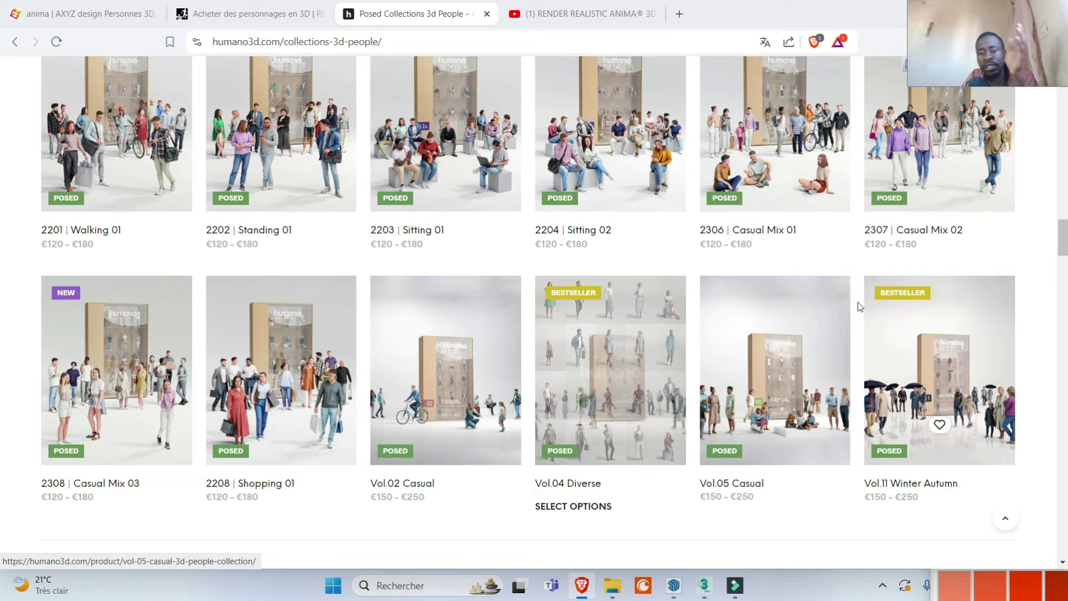
scroll(779, 328, down, 4)
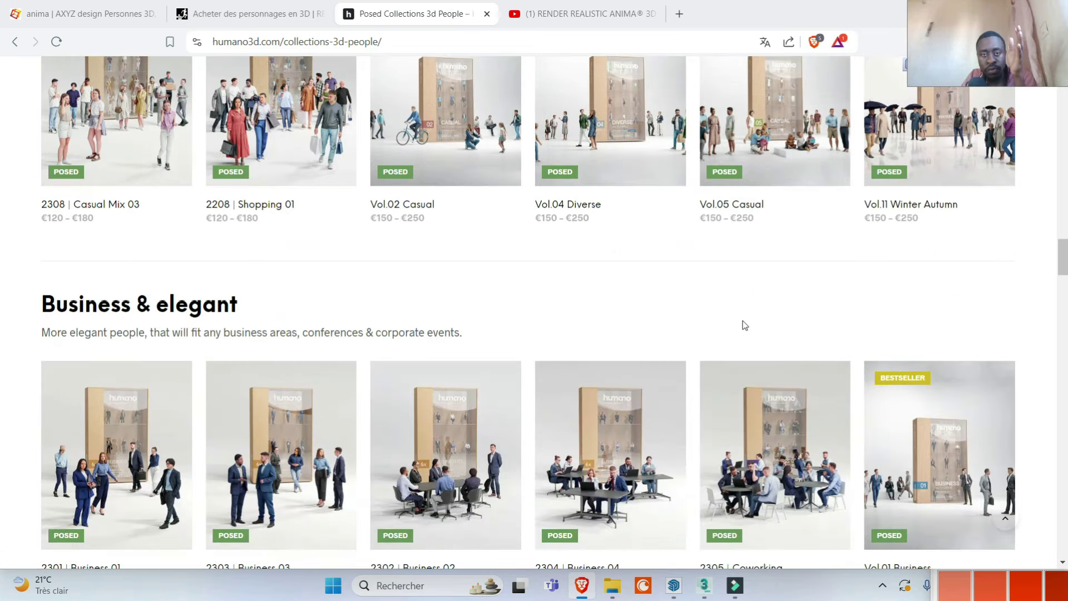
scroll(703, 329, up, 3)
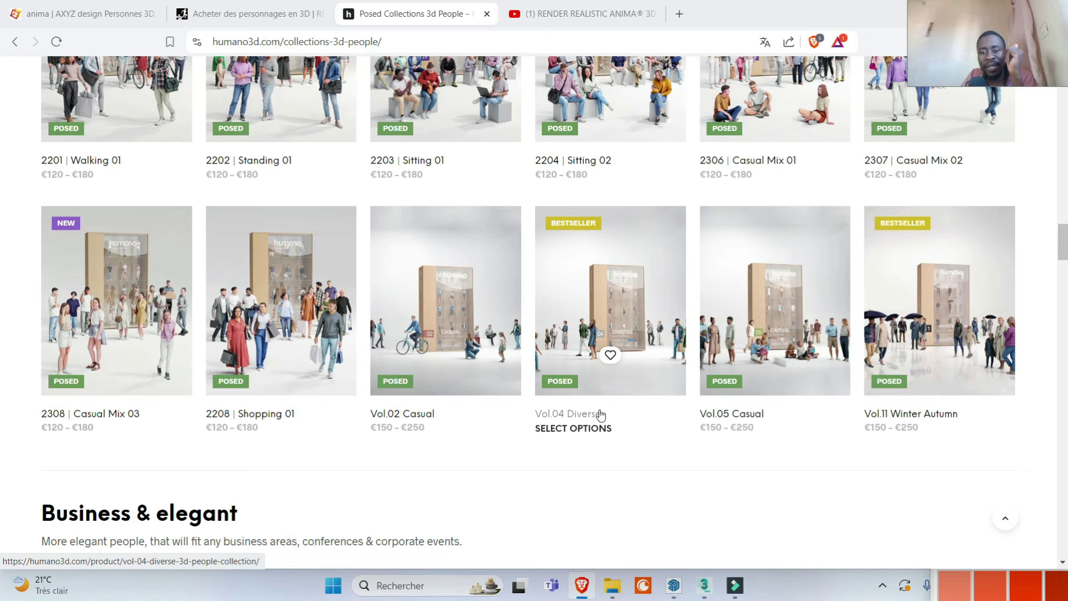
scroll(600, 415, up, 5)
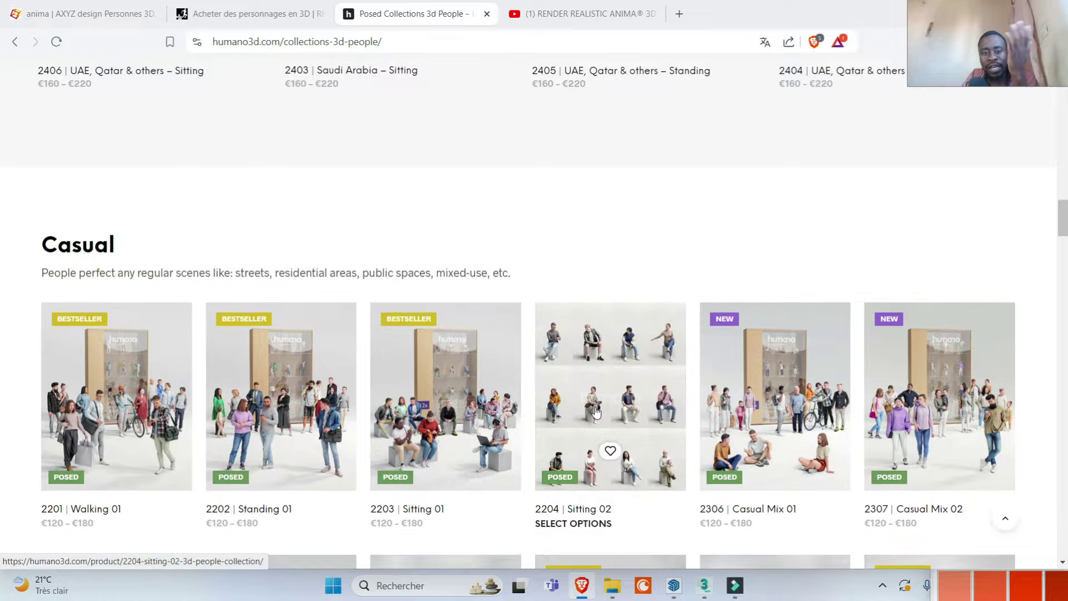
mouse_move(613, 585)
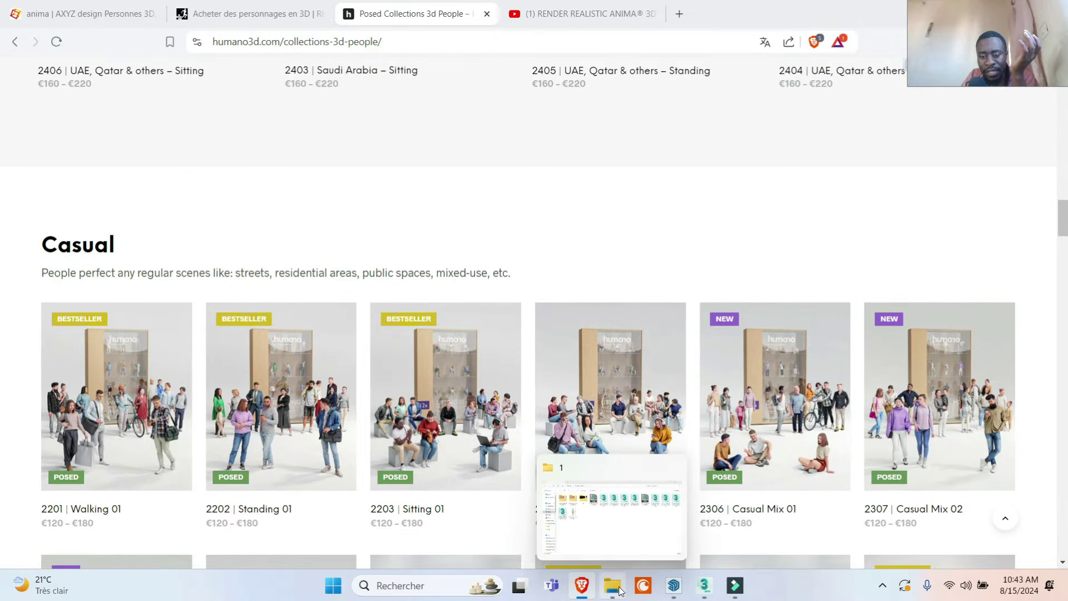
Open the downloaded model's folder and drag rp_fiona_posed_001_100k_vray.max onto the 3ds Max taskbar icon.
click(612, 499)
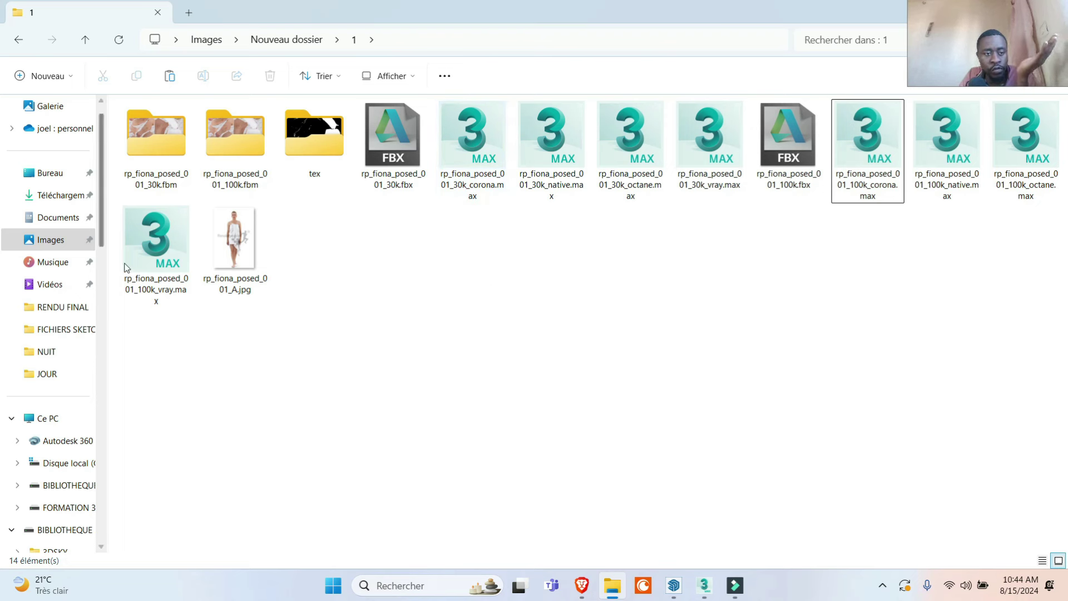
mouse_move(156, 242)
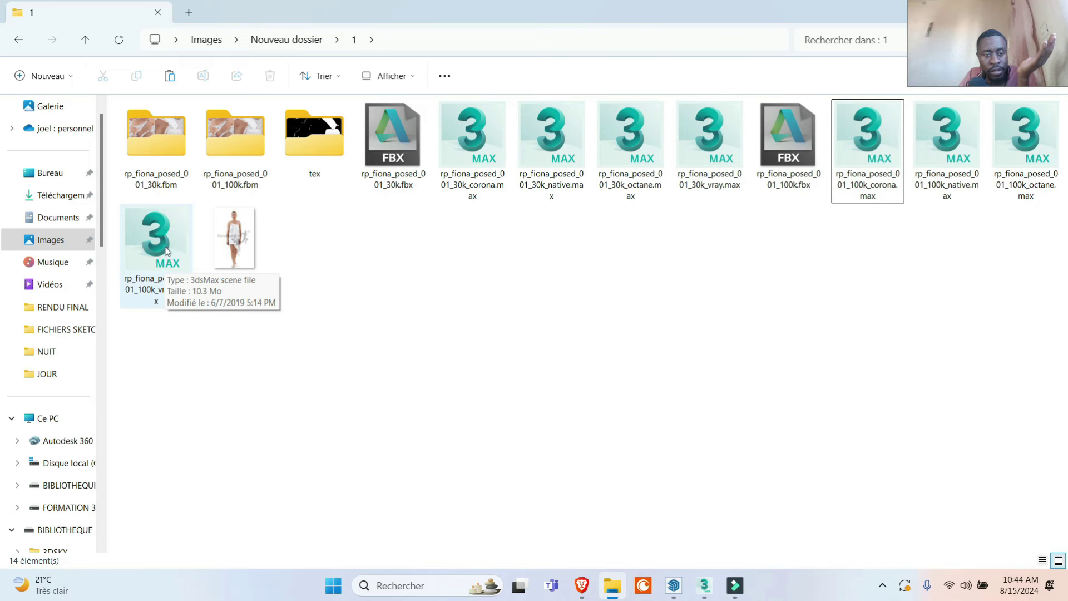
drag(165, 251, 689, 520)
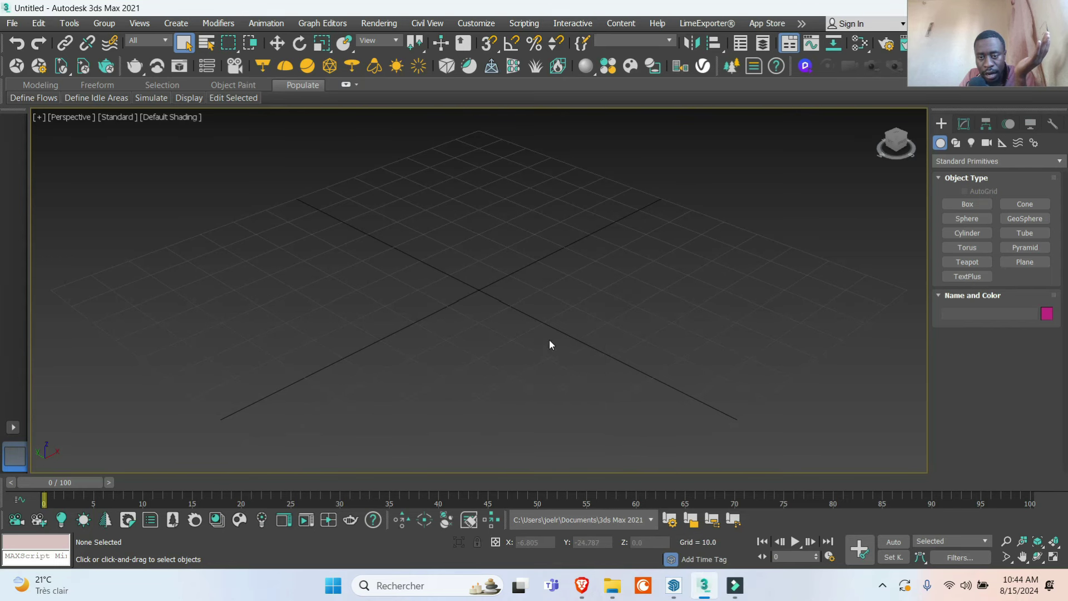
Drop rp_fiona_posed_001_100k_vray.max into the viewport, open it in centimetres and close the Scene Converter.
drag(689, 521, 549, 342)
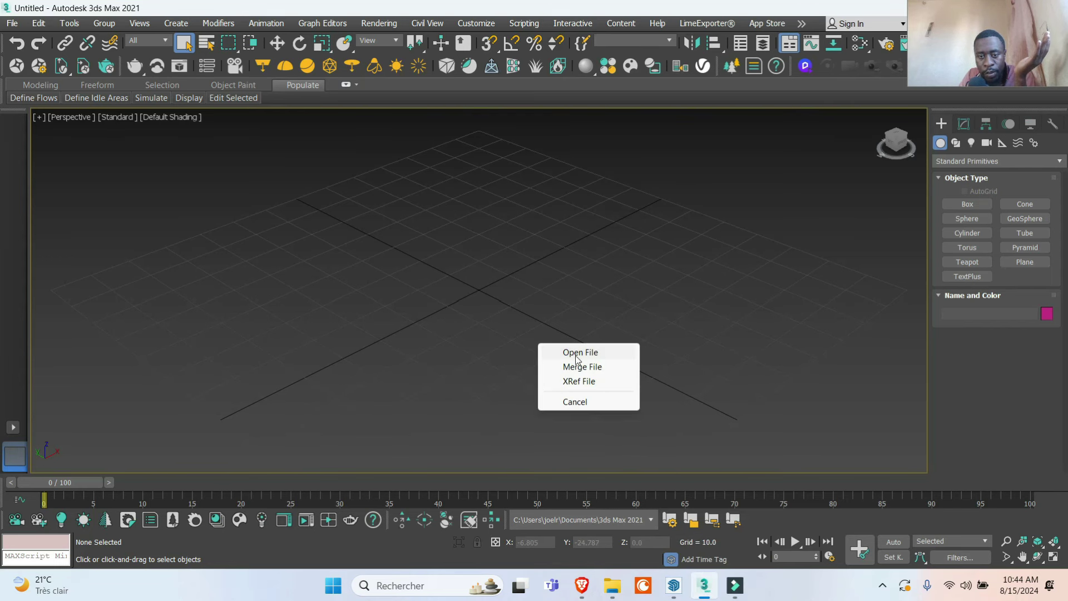
click(577, 353)
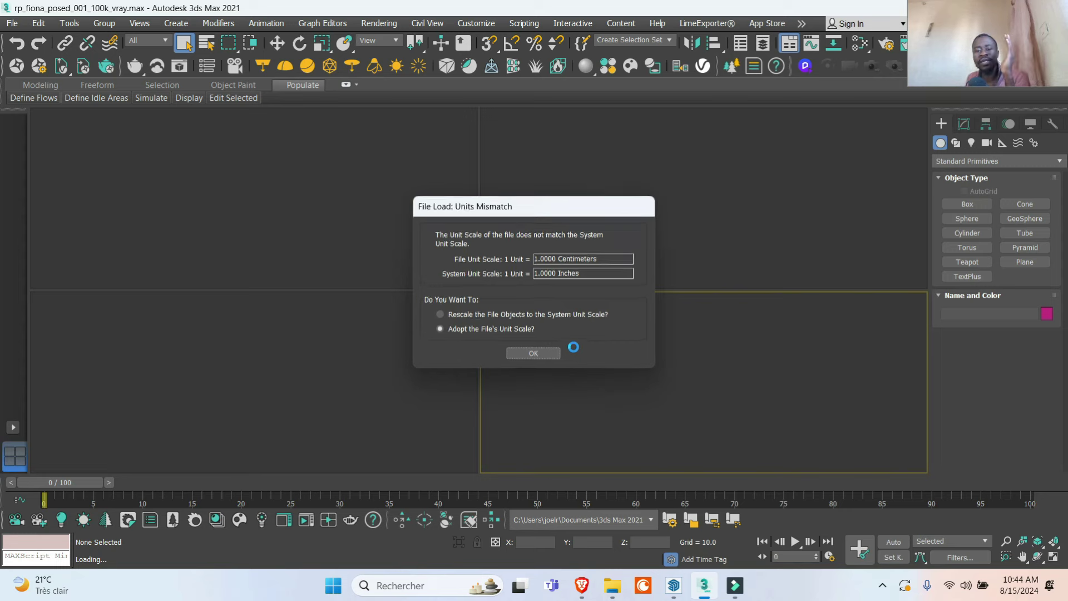
click(533, 354)
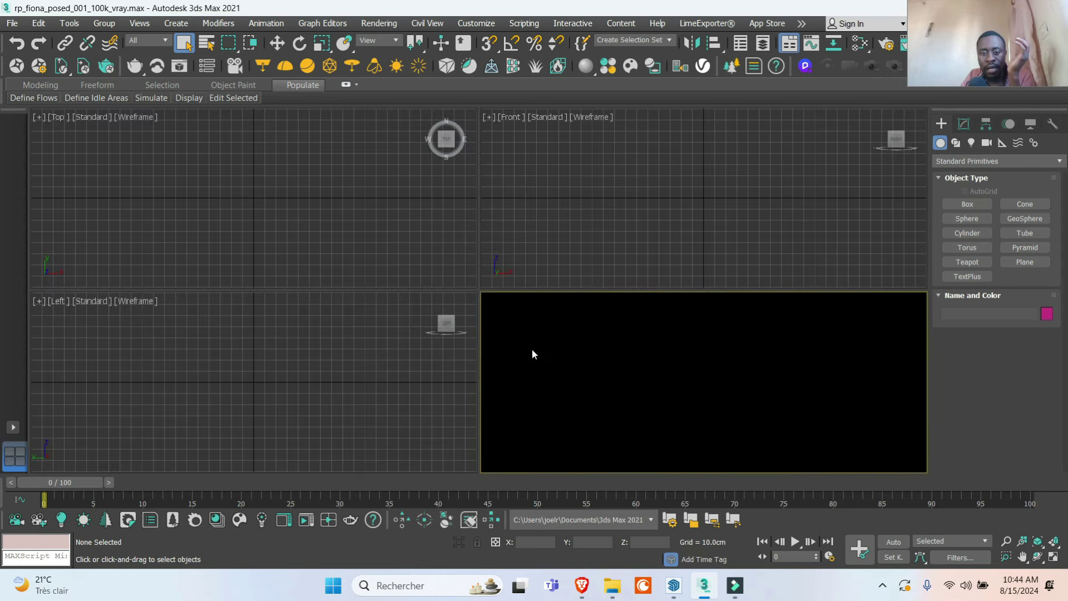
click(806, 142)
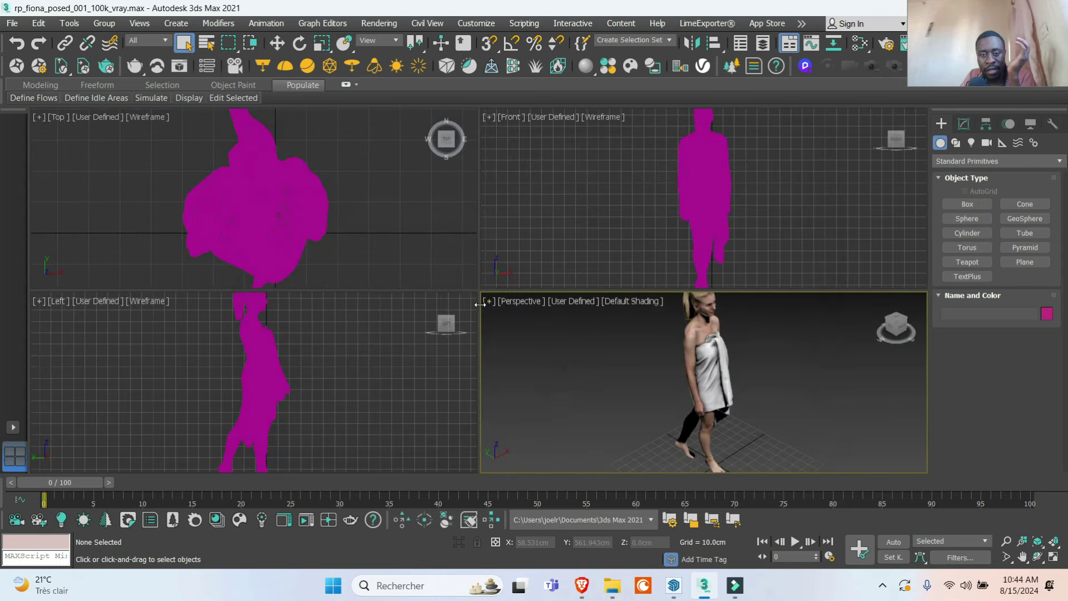
Maximize the Perspective viewport and orbit to frame the towel-wrapped woman from the side.
click(488, 301)
click(507, 315)
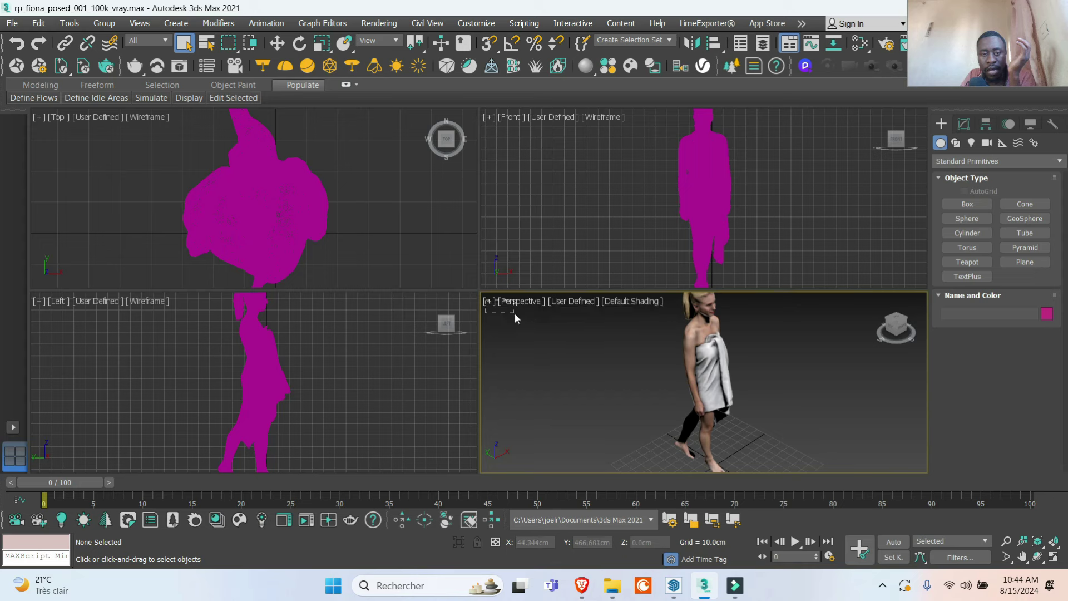
click(489, 303)
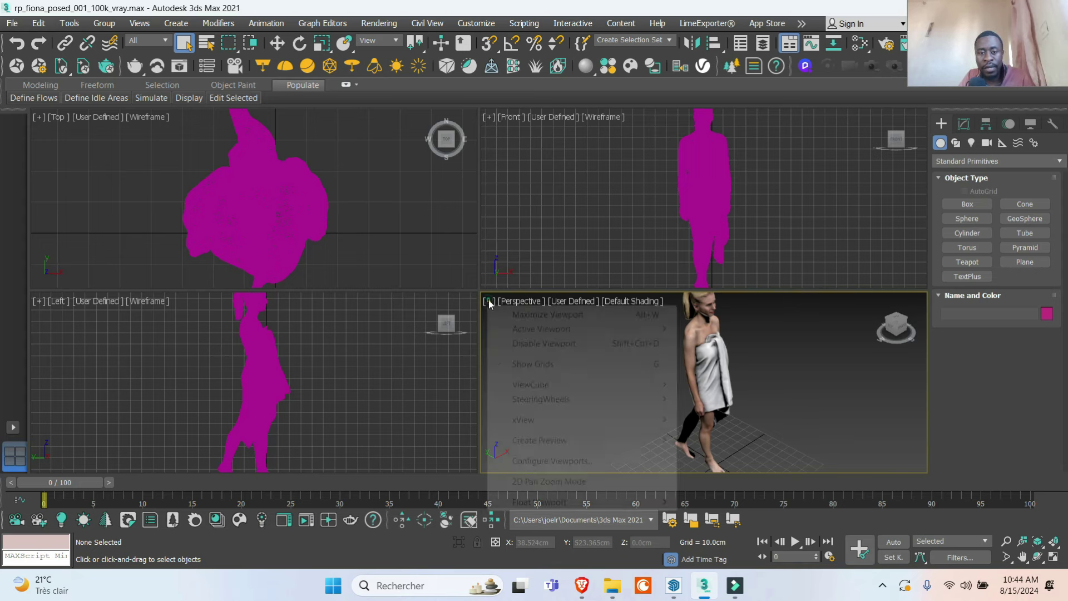
click(531, 315)
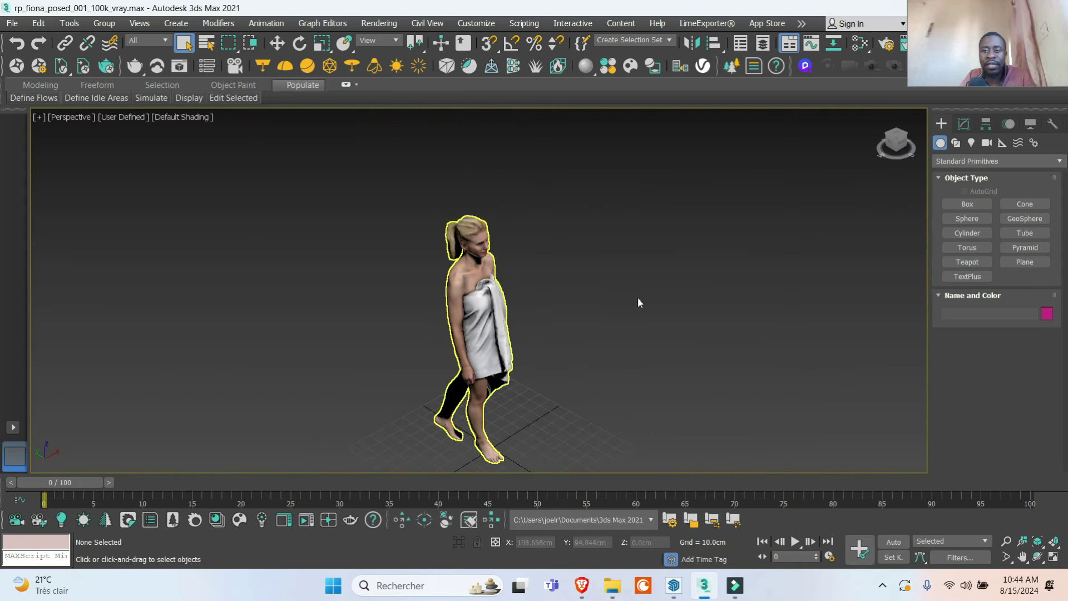
drag(901, 146, 588, 266)
scroll(588, 266, down, 2)
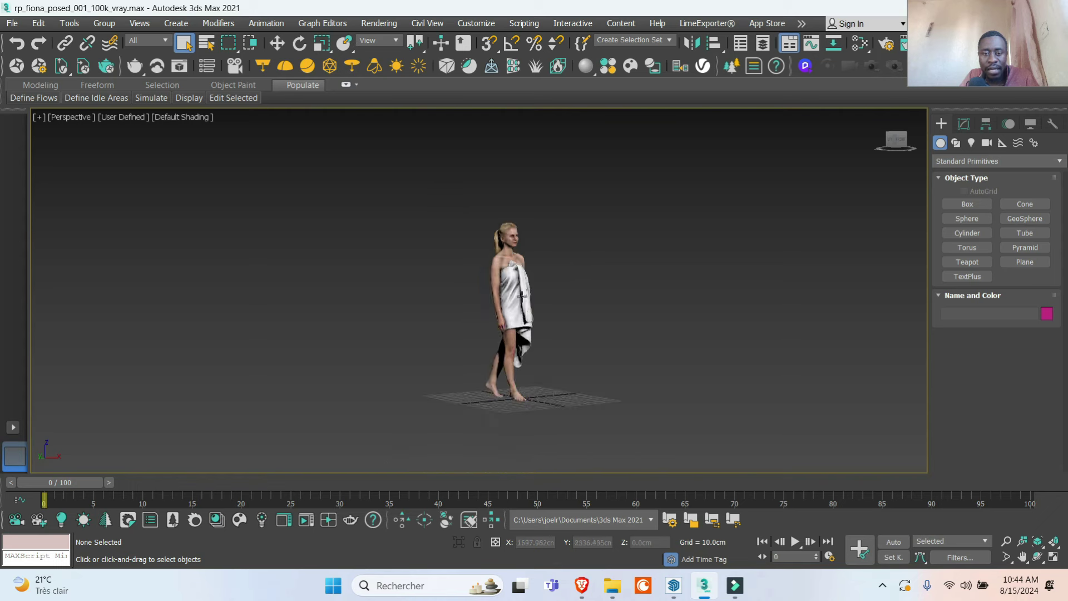
scroll(523, 237, up, 3)
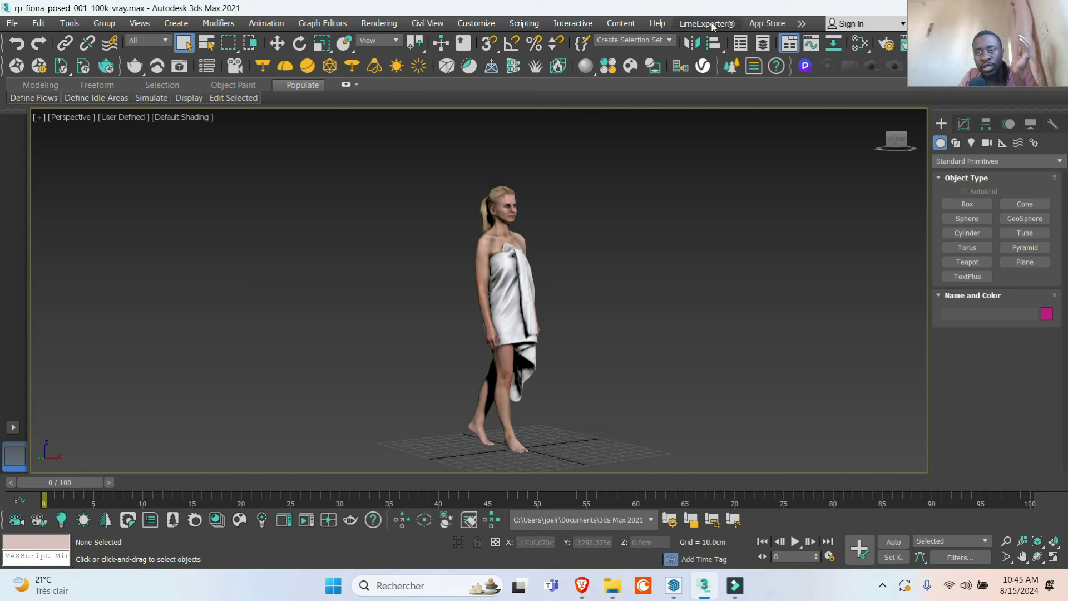
Launch Run LimeExporter from the LimeExporter menu in the overflow menus.
click(800, 25)
mouse_move(821, 40)
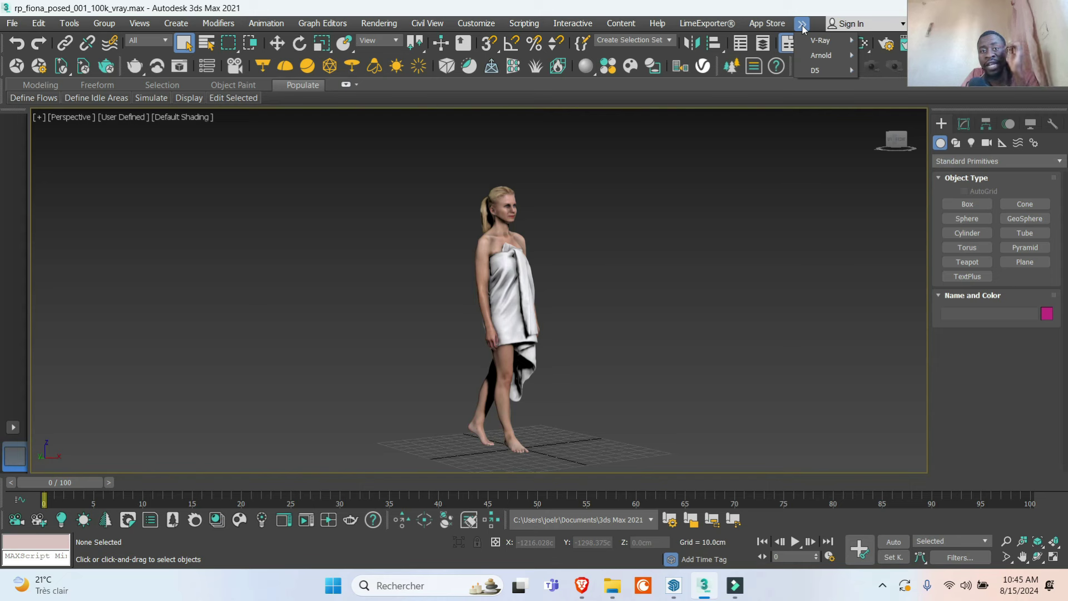
click(761, 28)
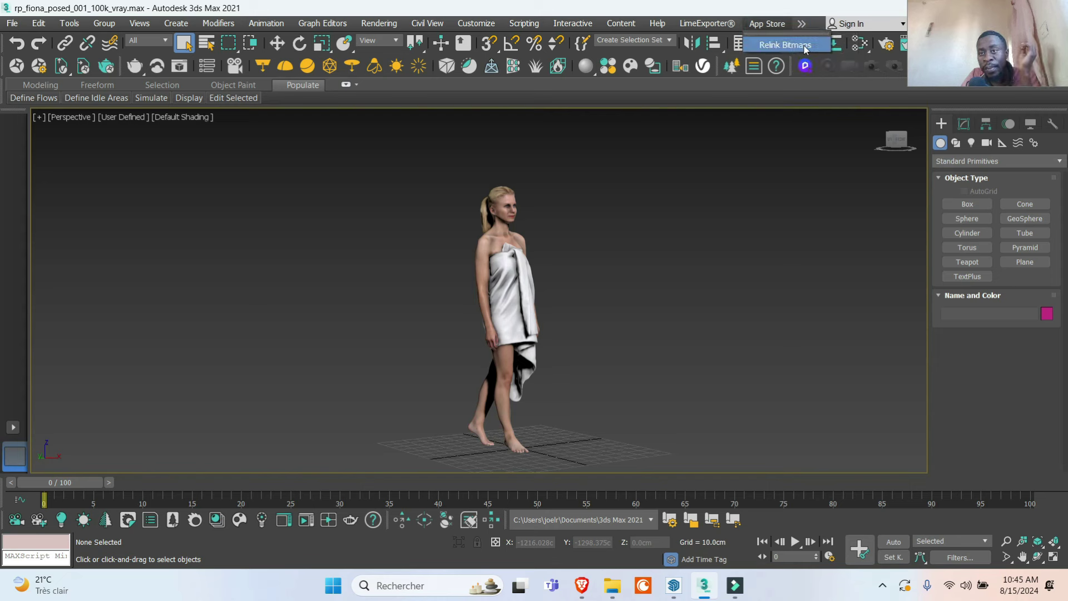
click(704, 24)
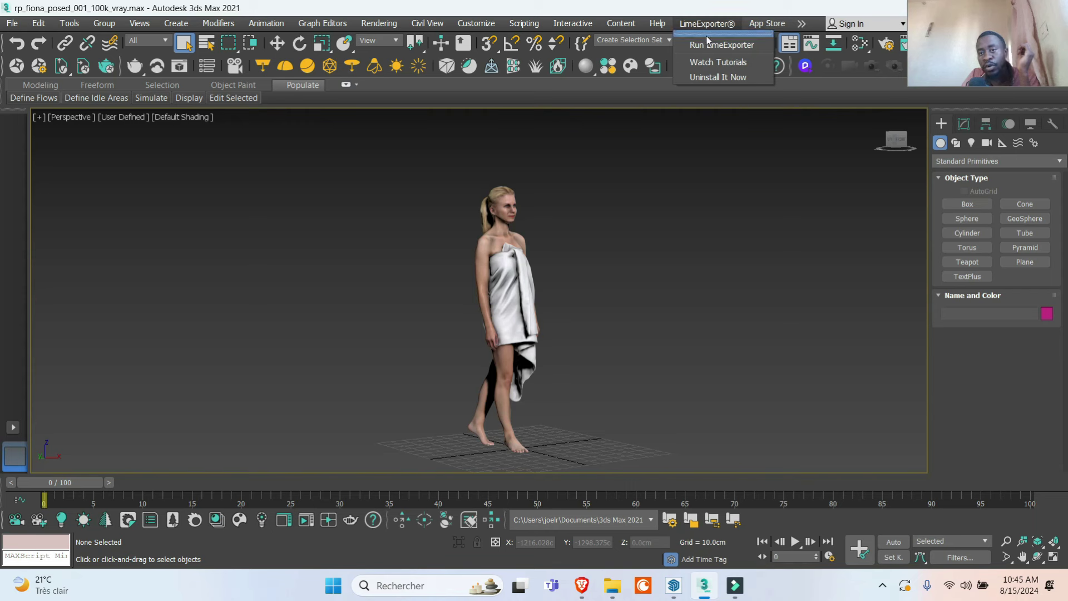
click(711, 46)
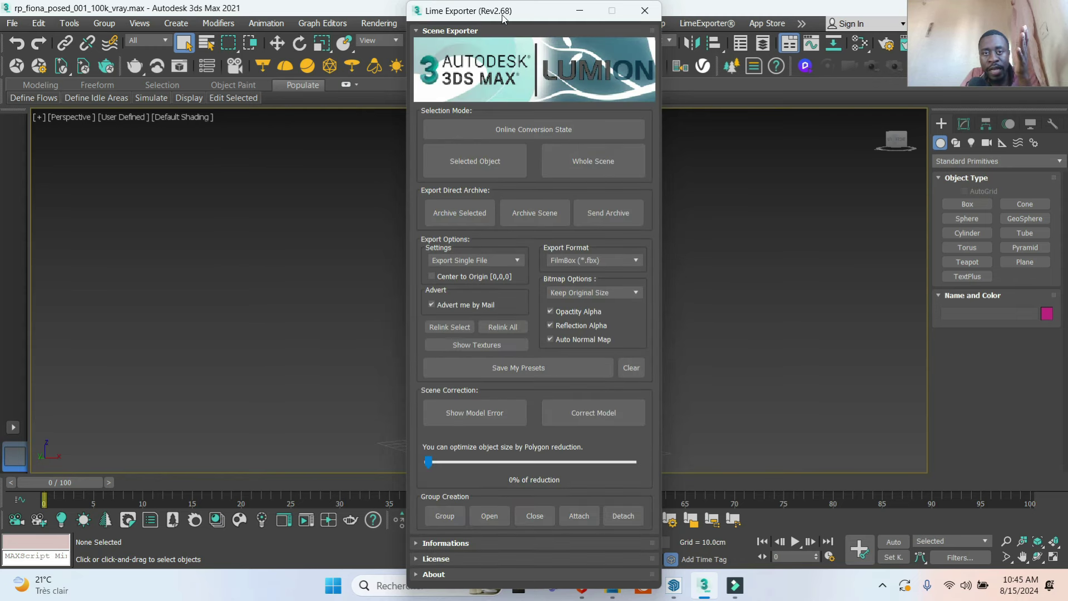
Select the woman, run Relink Select to remove missing plugins, then close Lime Exporter and deselect.
drag(506, 14, 533, 27)
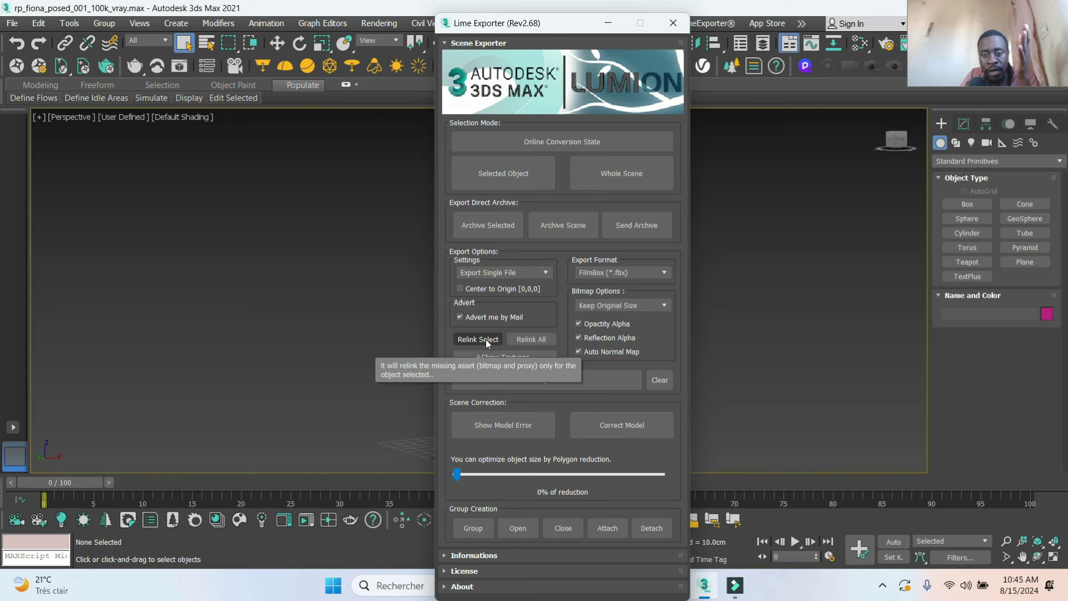
click(486, 339)
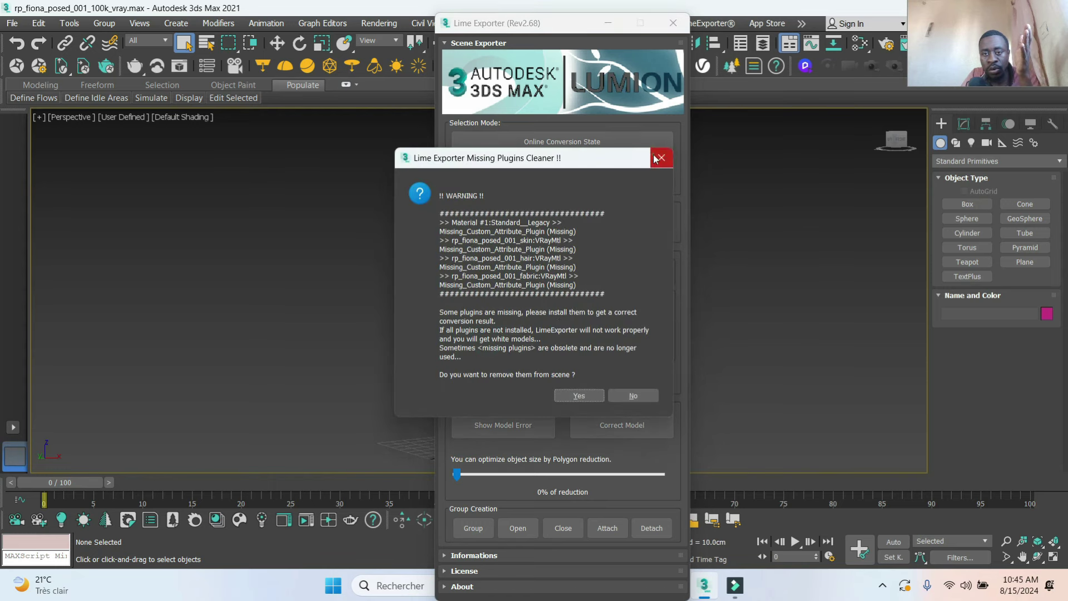
click(660, 158)
click(618, 245)
click(504, 311)
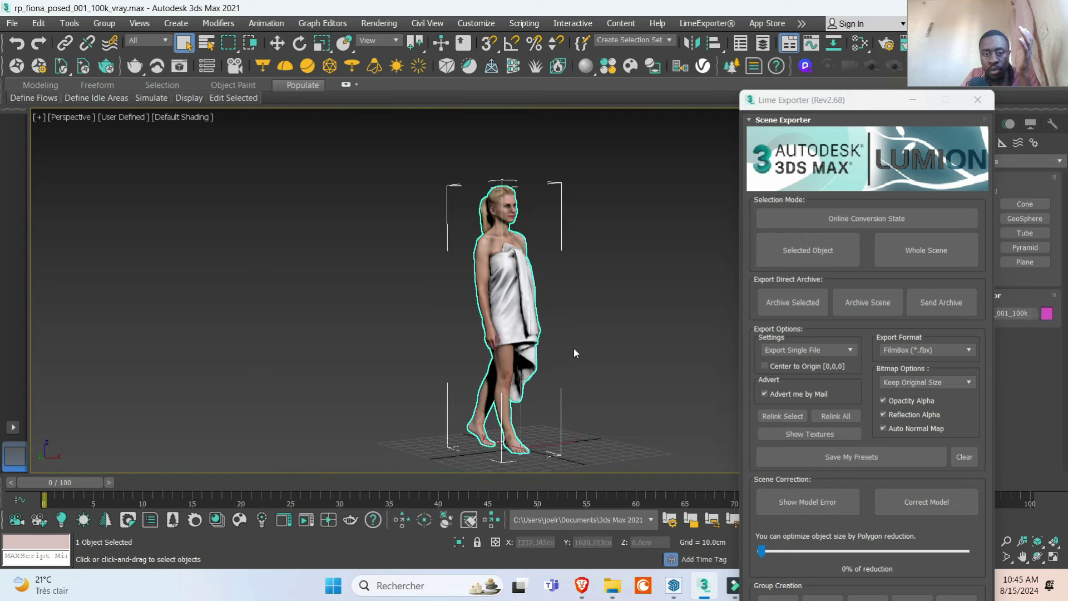
click(786, 419)
click(659, 150)
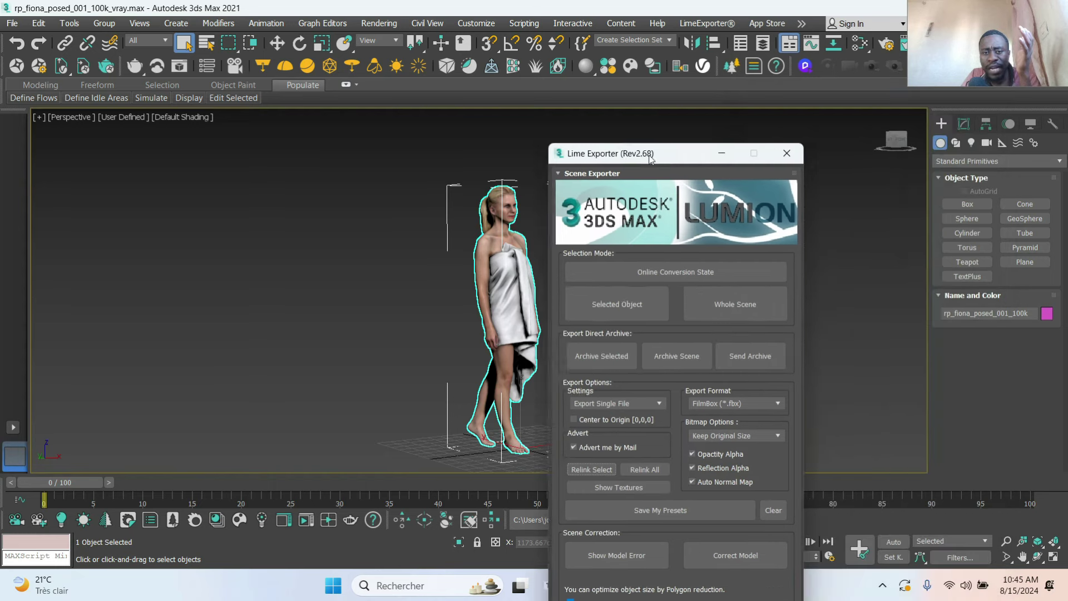
drag(878, 106, 299, 134)
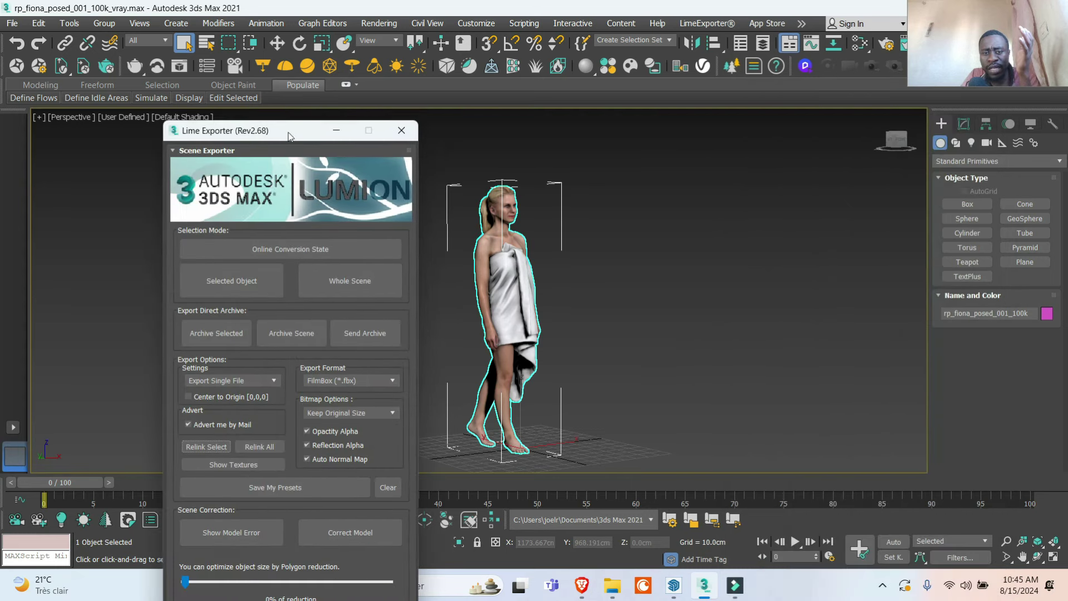
click(388, 131)
click(619, 262)
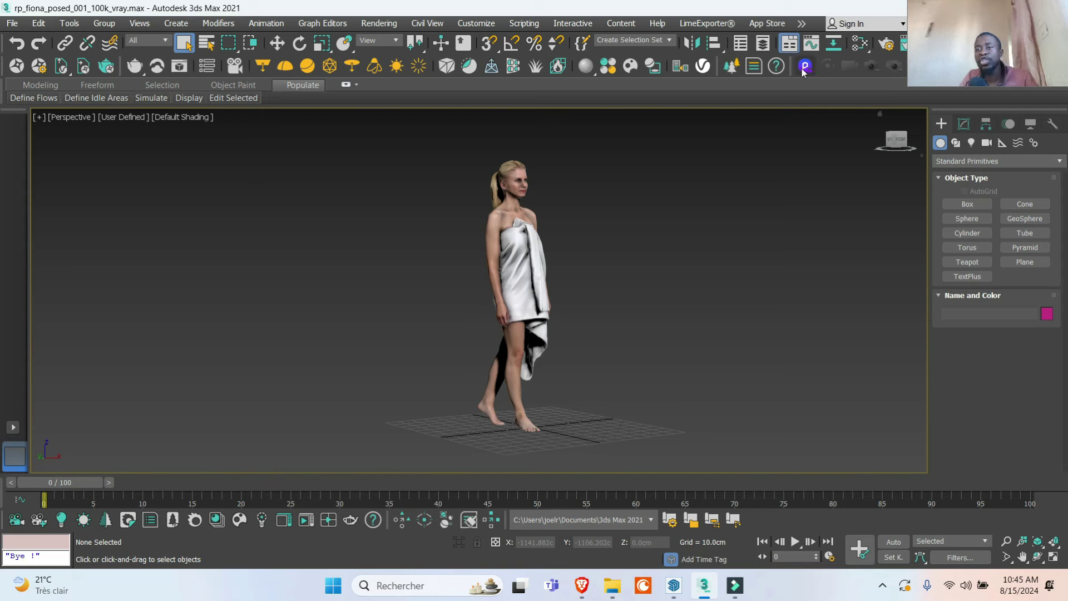
Float the D5 toolbar, open its SKP export options, expand Setting and start the export.
drag(792, 64, 599, 192)
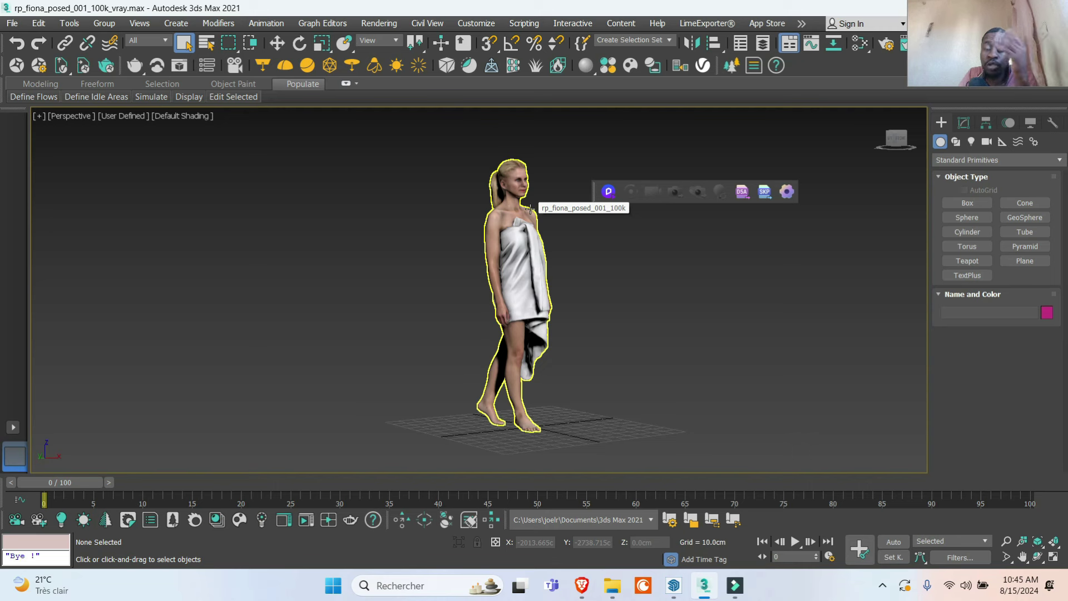
click(762, 192)
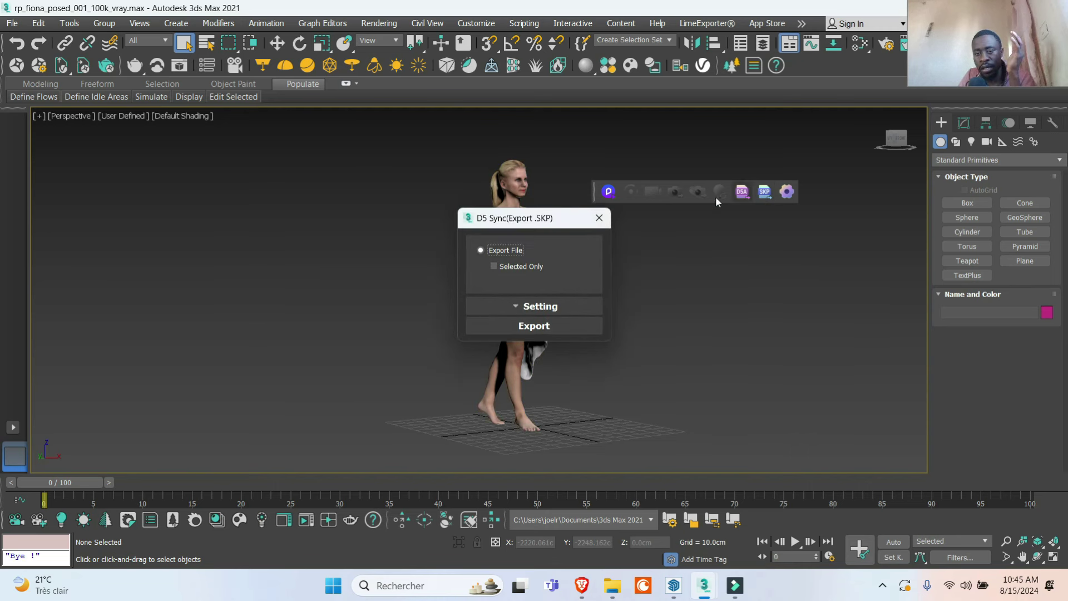
click(538, 307)
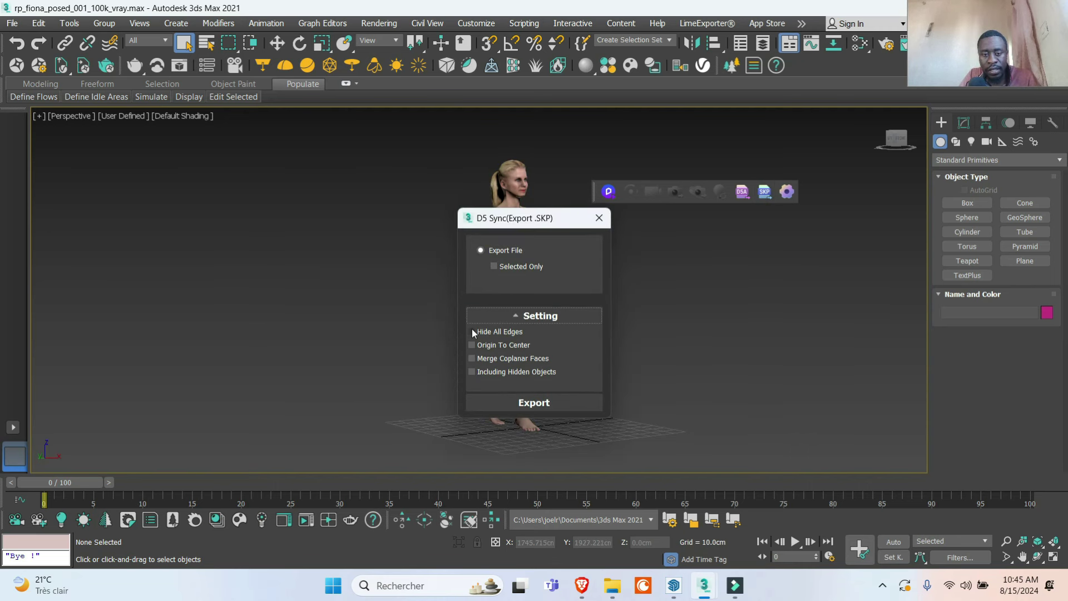
click(530, 405)
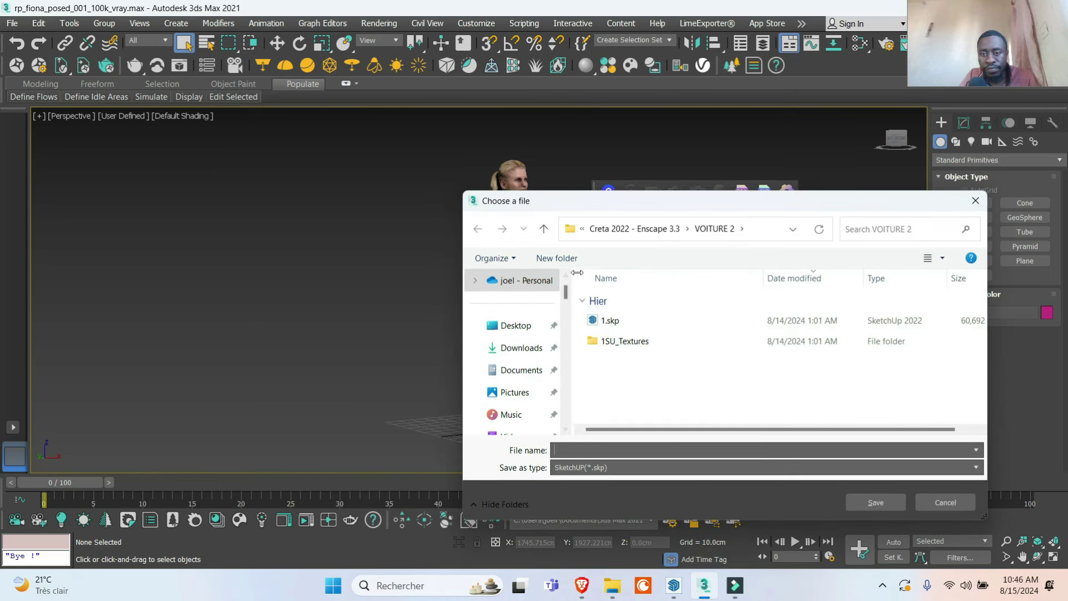
Save the SketchUp file as FEMME in Pictures\Nouveau dossier\1.
click(511, 415)
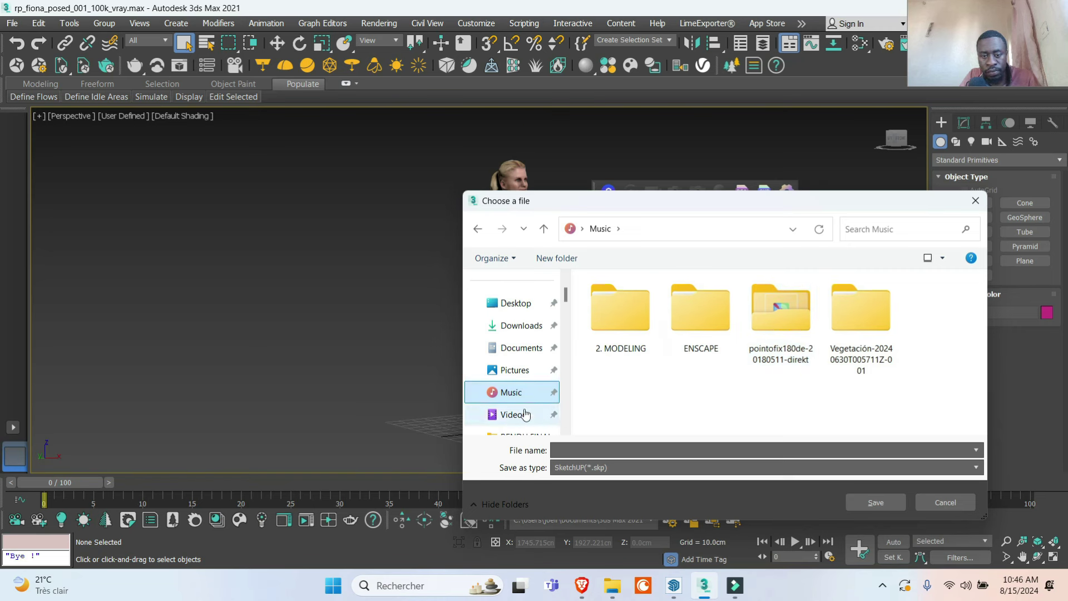
click(510, 370)
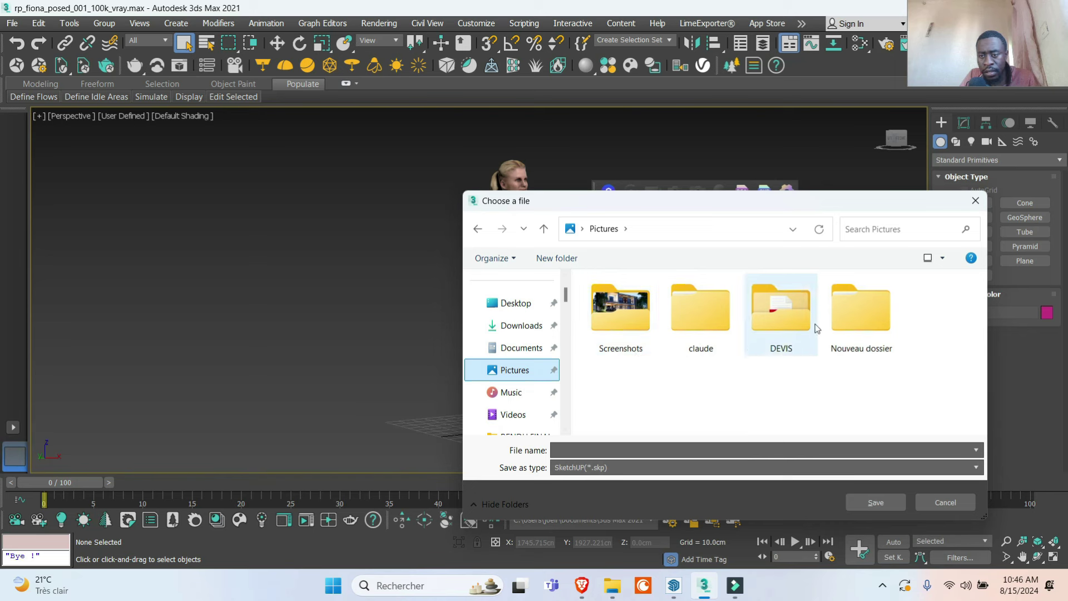
double_click(849, 319)
double_click(621, 341)
text(FEMME)
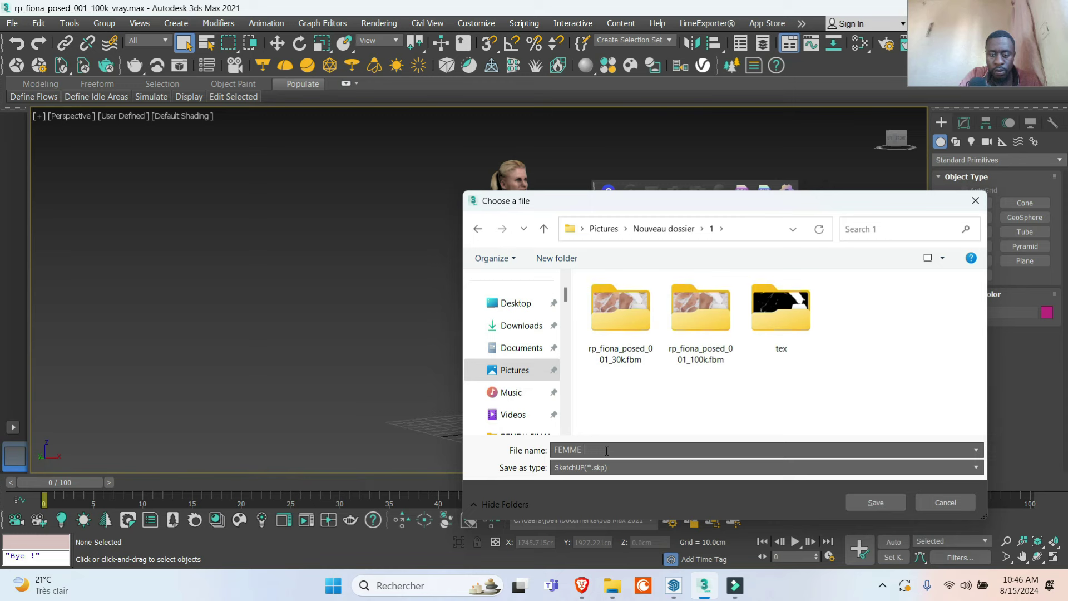
key(Return)
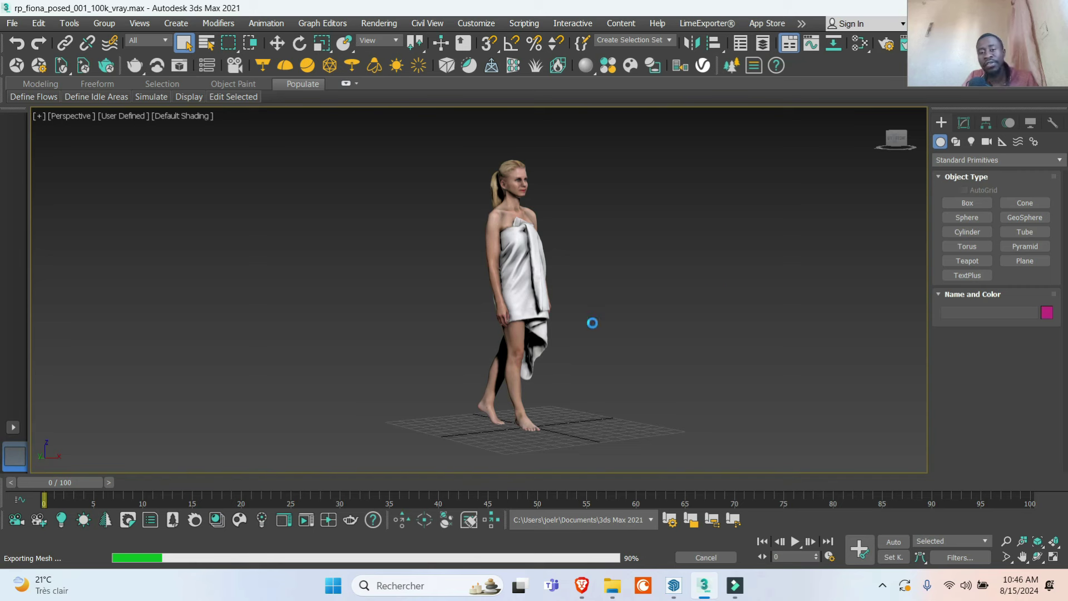
Acknowledge the successful SKP export and switch to the Untitled SketchUp Pro 2023 model.
click(562, 345)
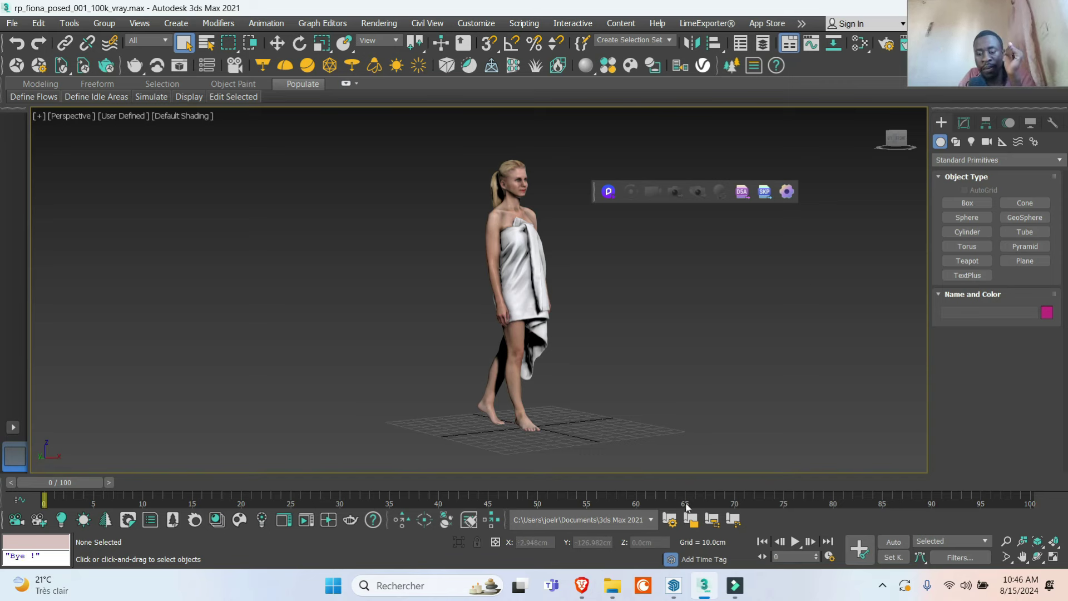
click(870, 478)
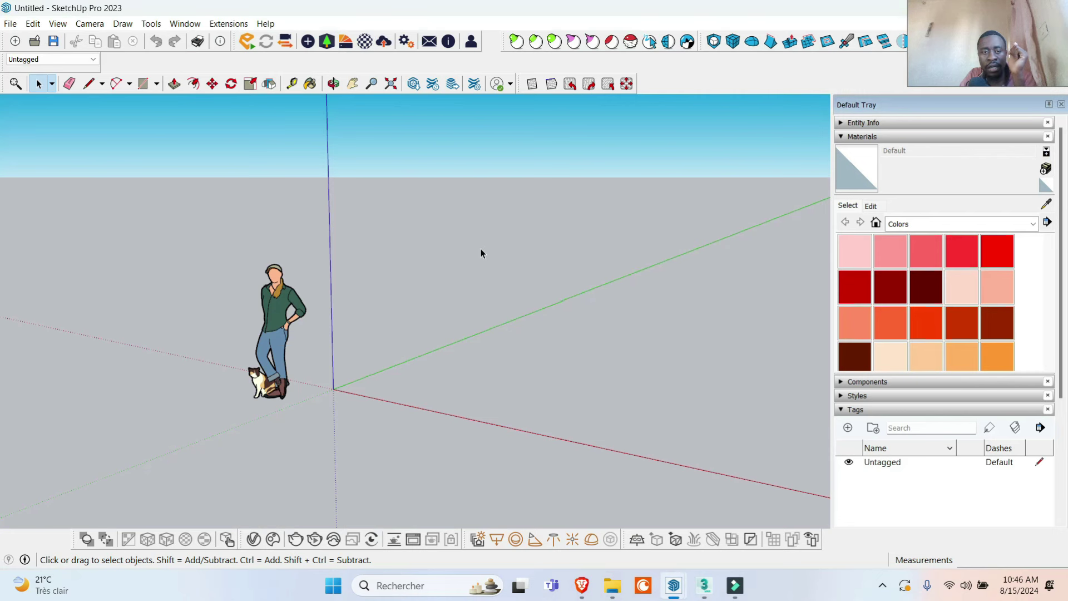
Import FEMME.skp from Images\Nouveau dossier\1 through File > Import.
click(10, 24)
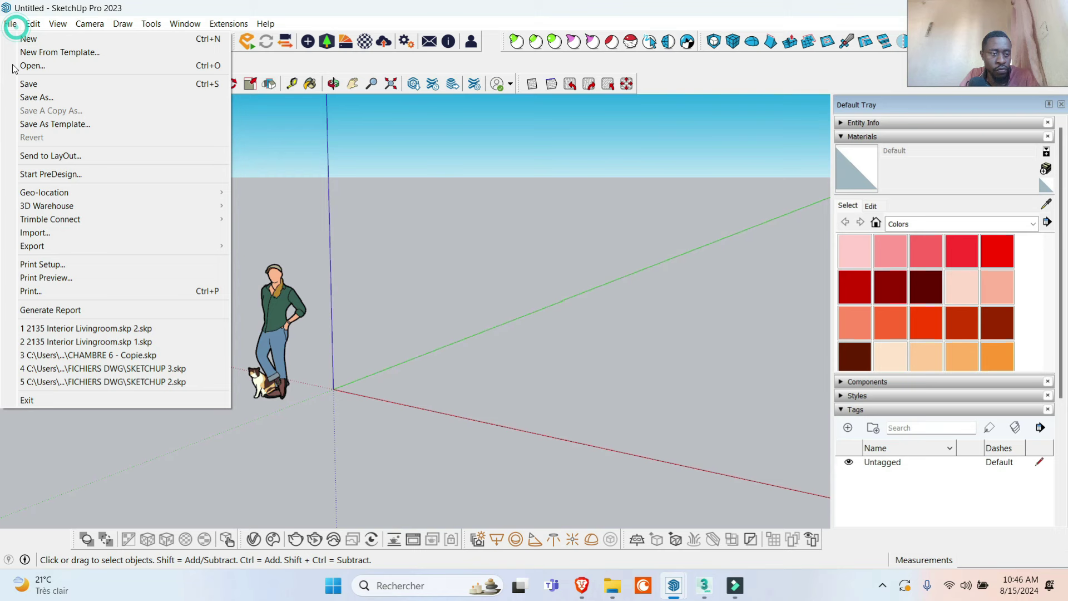
click(63, 232)
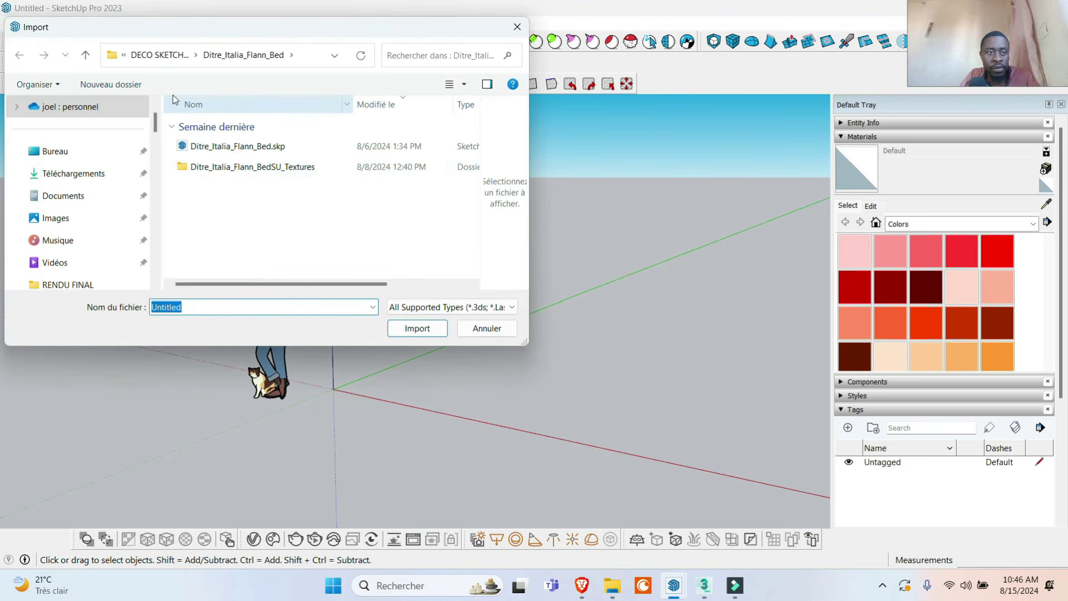
click(98, 237)
click(117, 219)
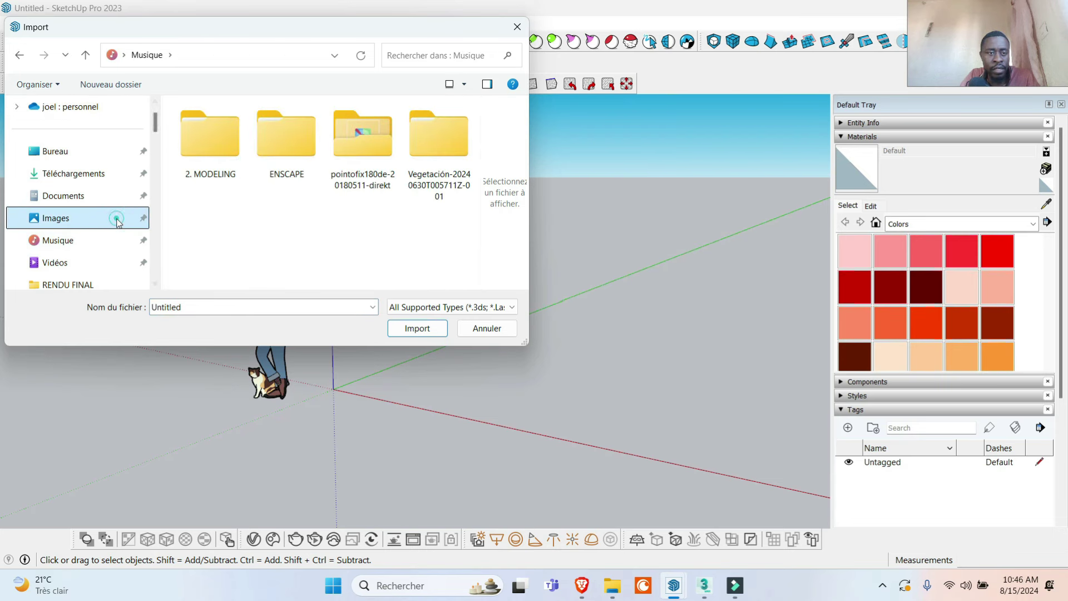
double_click(439, 139)
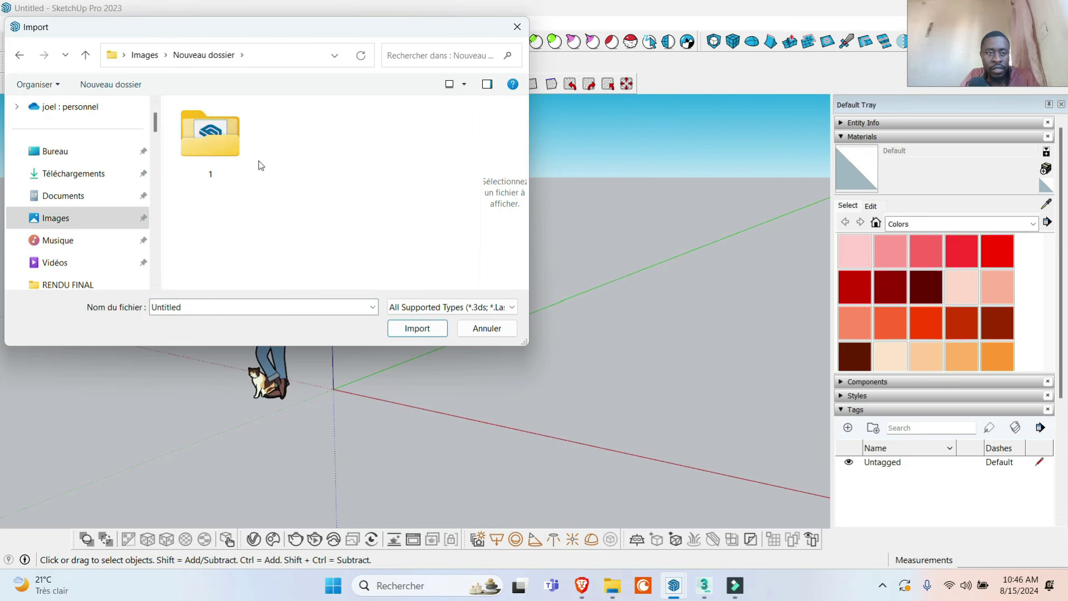
double_click(237, 149)
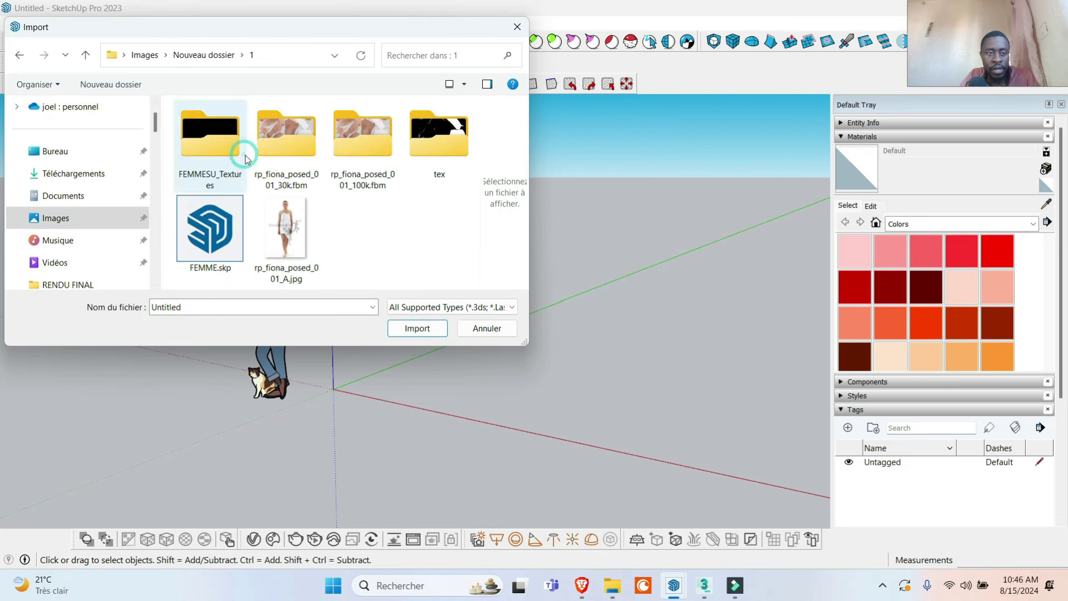
click(226, 238)
click(418, 309)
click(416, 304)
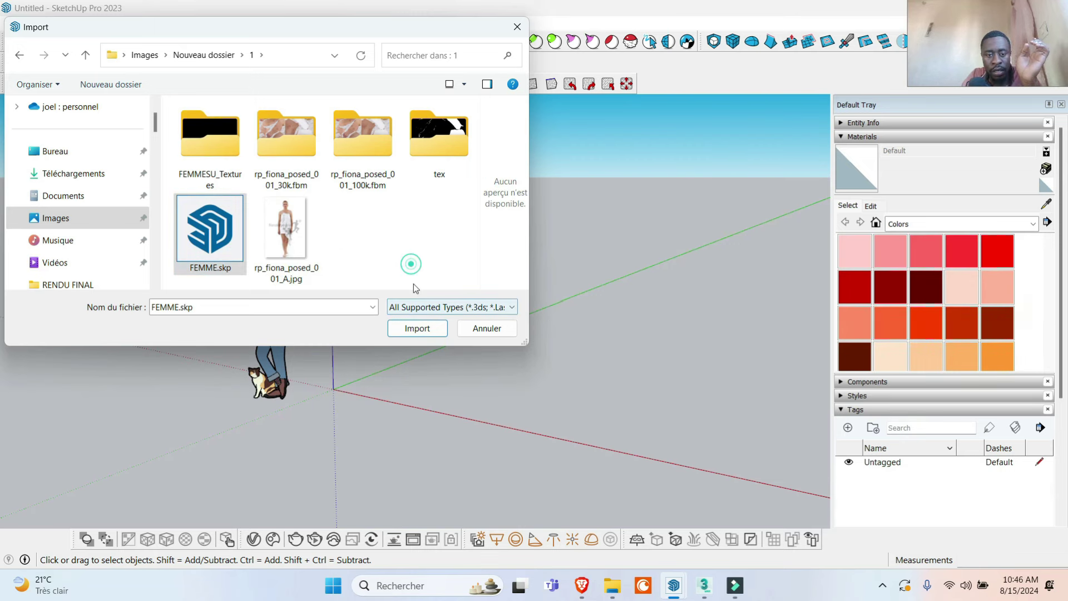
click(417, 329)
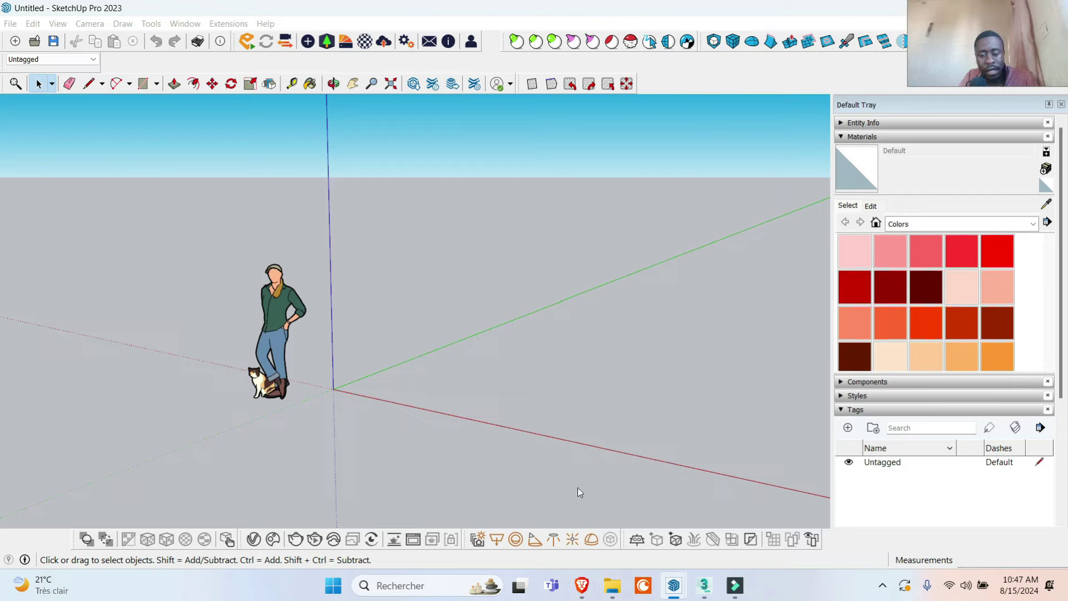
Look over the humano3d Posed Collections page in Brave, then return to SketchUp.
mouse_move(582, 585)
click(578, 531)
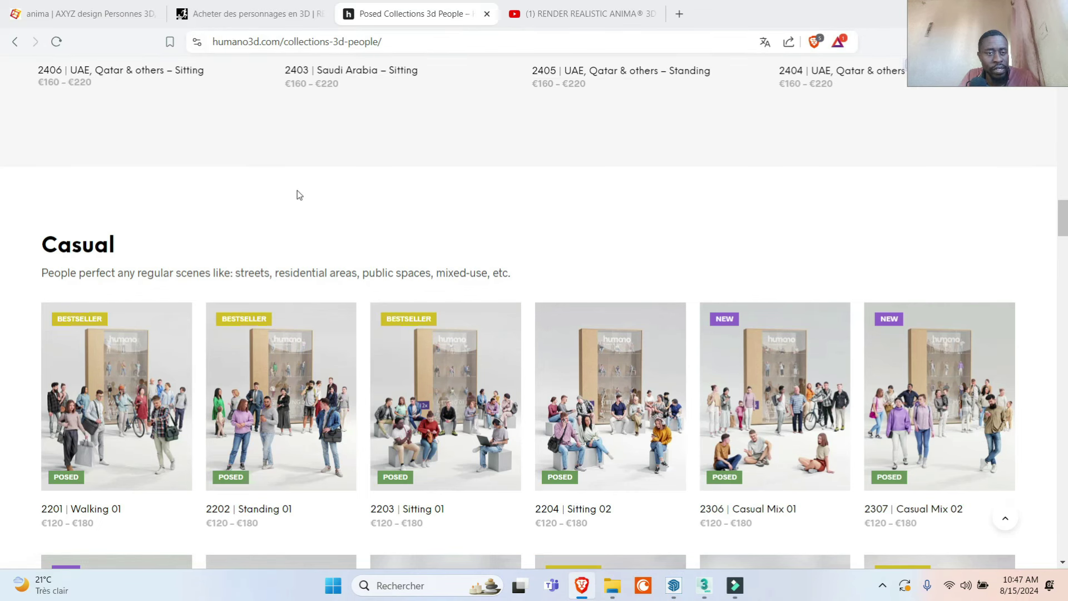
scroll(298, 195, up, 2)
scroll(301, 197, up, 3)
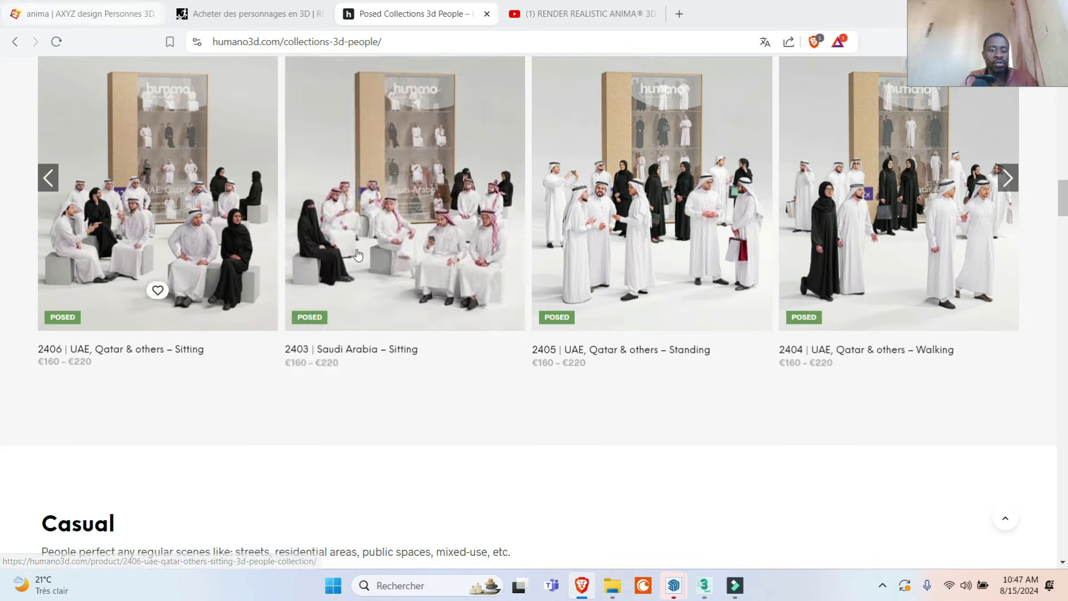
mouse_move(673, 586)
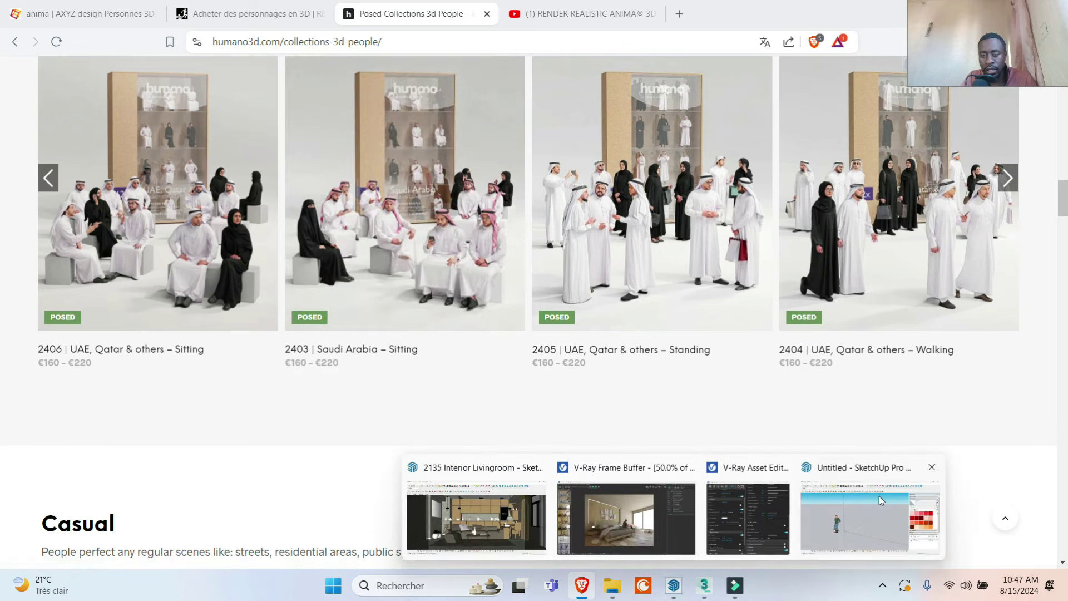
click(879, 496)
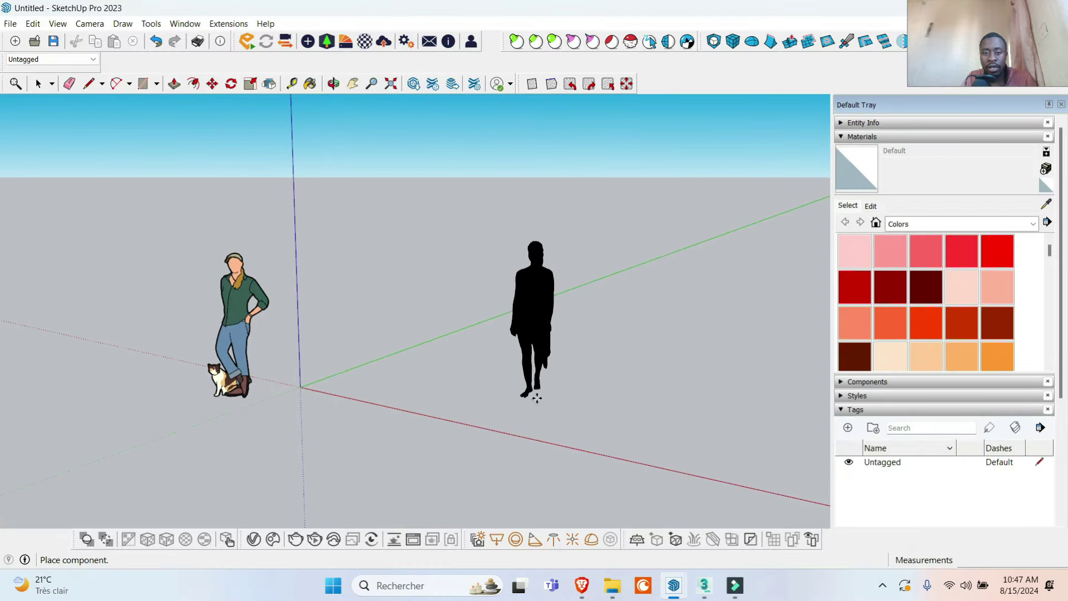
Place the FEMME silhouette beside the scale figure, orbit and zoom to inspect, then return to 3ds Max.
scroll(534, 398, up, 5)
scroll(556, 472, down, 3)
click(606, 342)
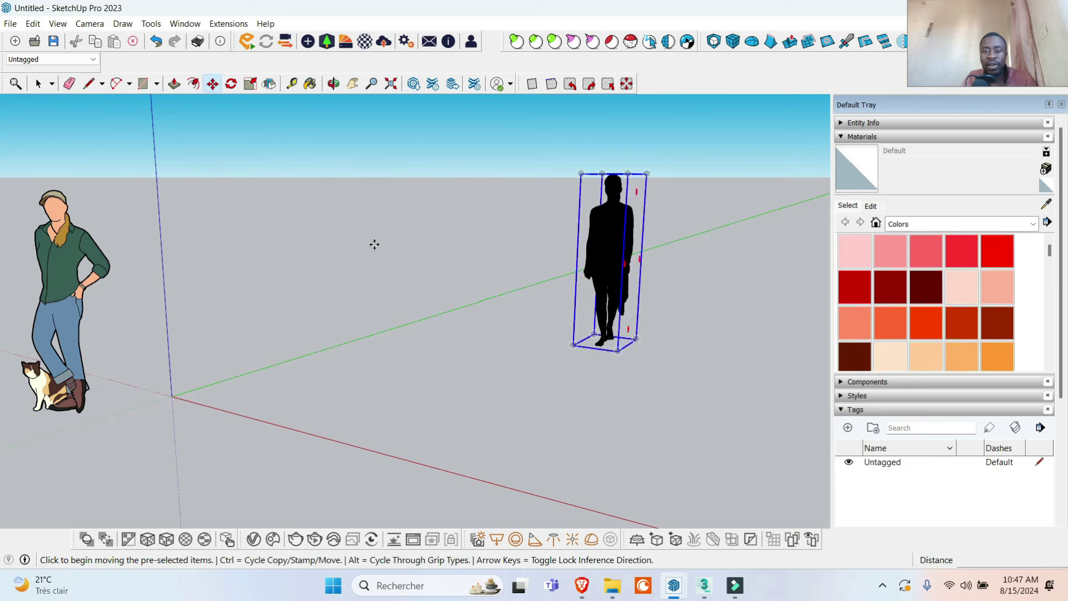
click(334, 83)
mouse_move(588, 206)
mouse_down()
mouse_move(695, 278)
mouse_move(446, 279)
mouse_move(541, 262)
mouse_move(504, 239)
mouse_up()
scroll(695, 278, up, 3)
scroll(706, 301, down, 3)
scroll(446, 278, down, 2)
scroll(541, 262, up, 2)
scroll(504, 239, down, 3)
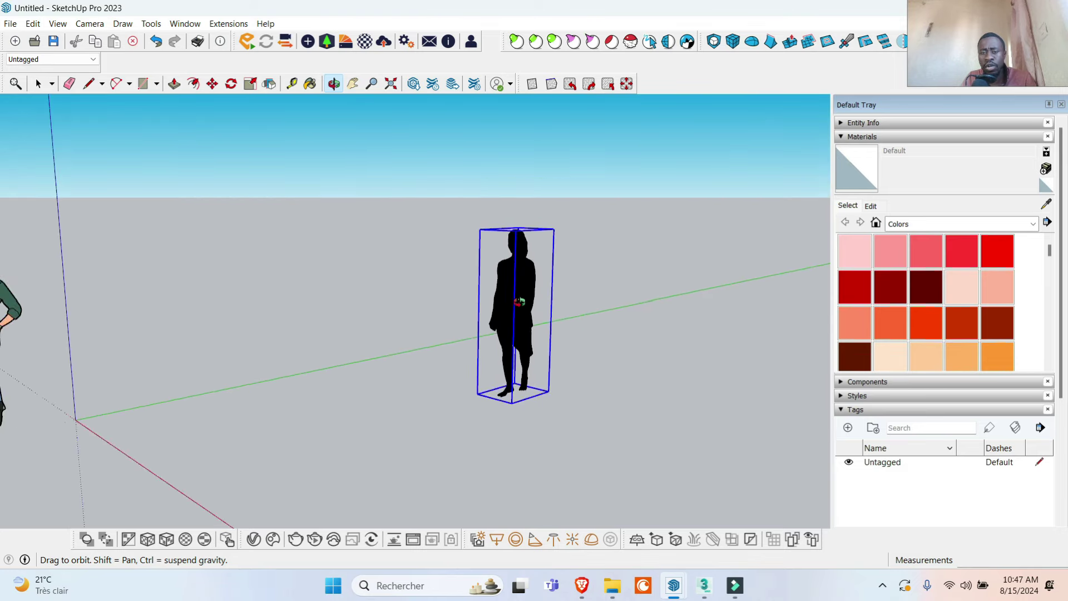
scroll(525, 301, up, 3)
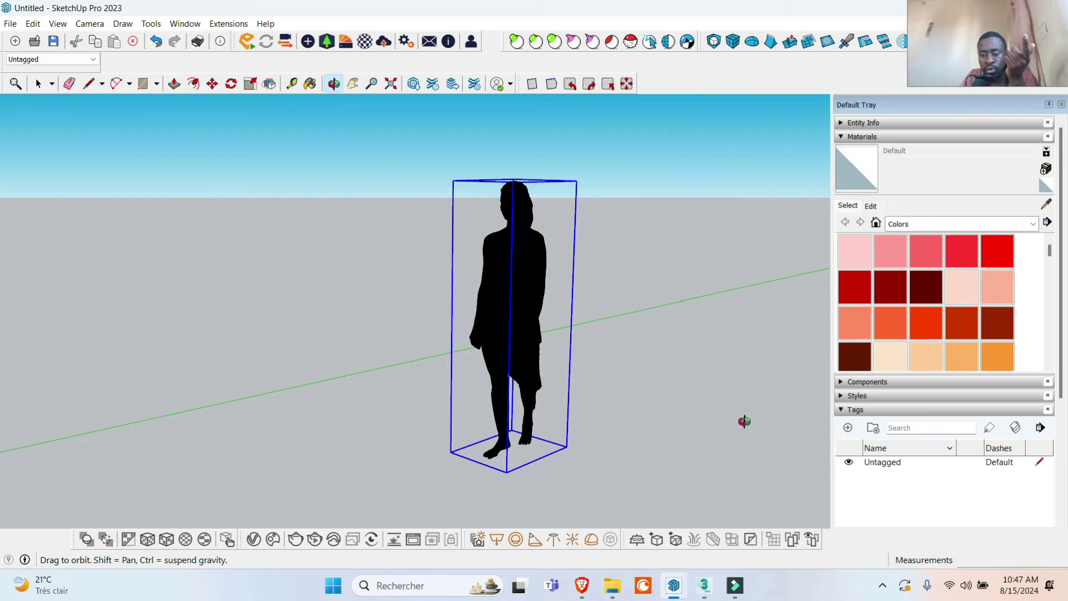
mouse_move(704, 586)
click(703, 506)
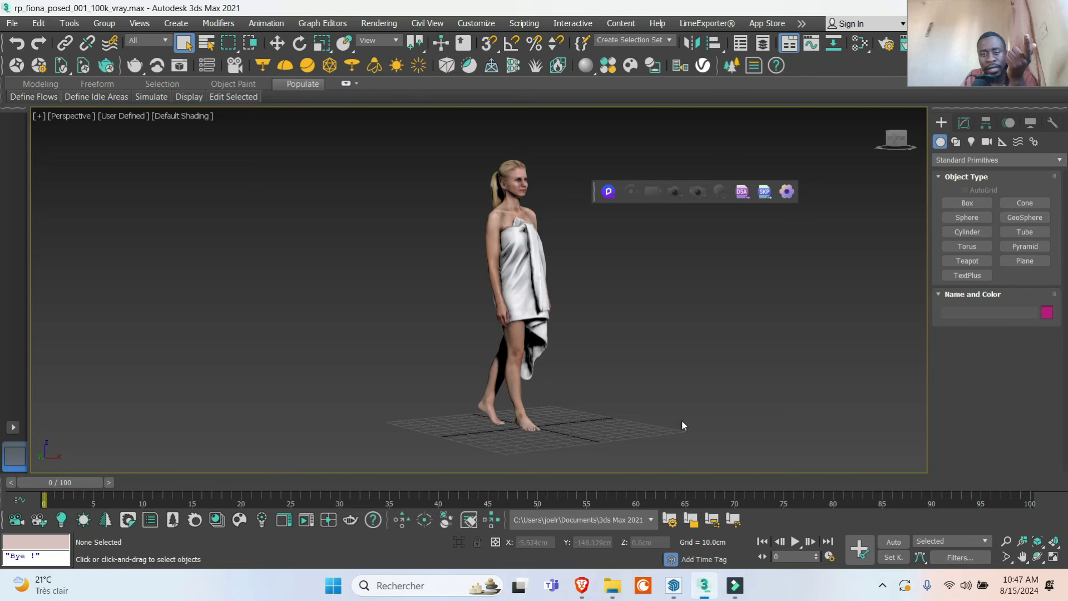
Select the rp_fiona_posed_001_100k woman figure and launch the Lime Exporter.
click(505, 225)
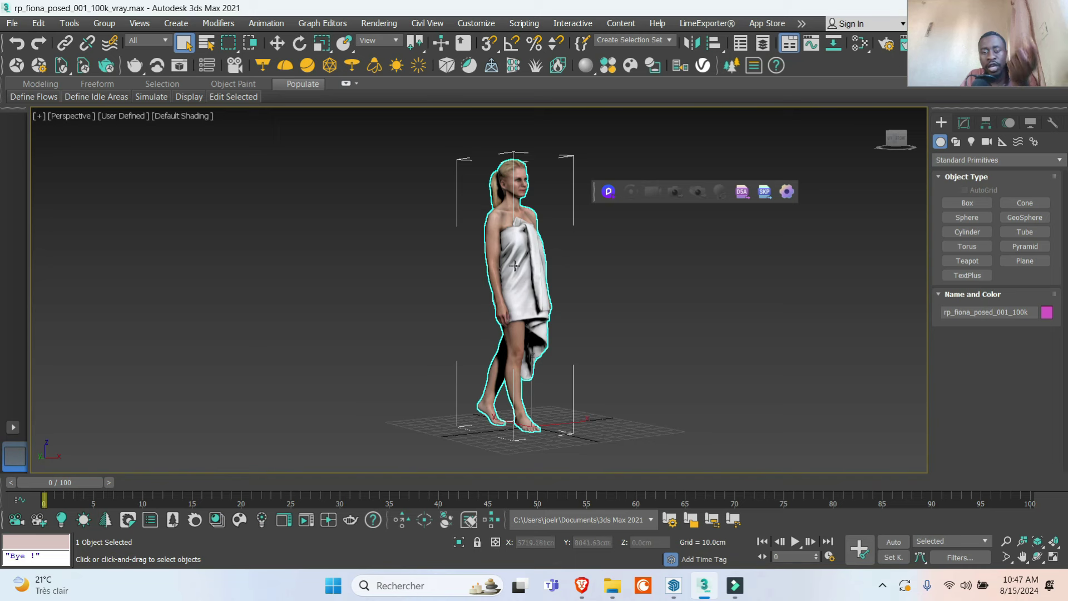
click(707, 23)
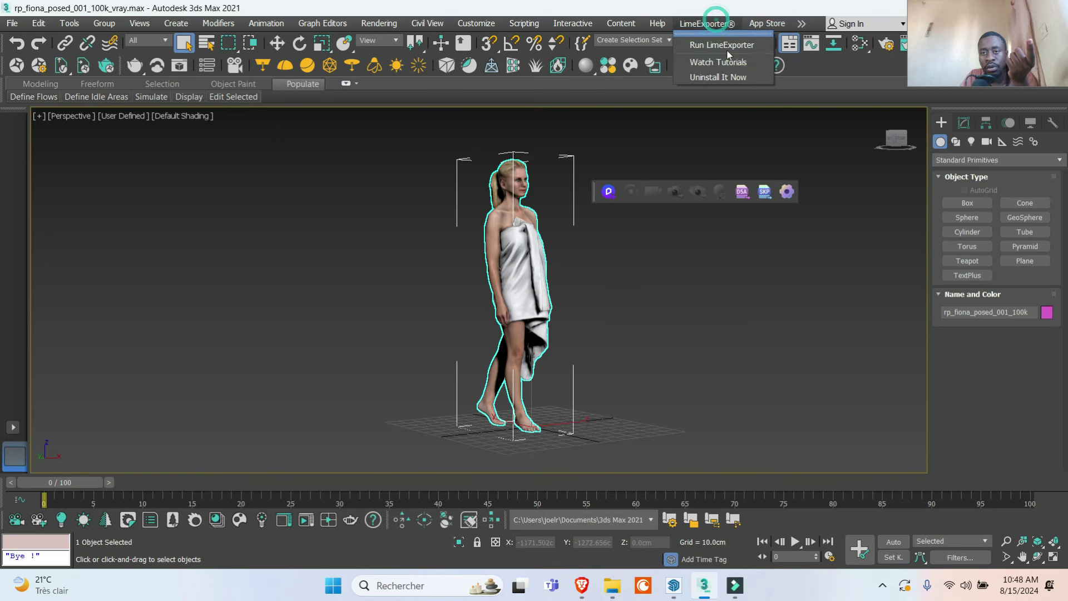
click(723, 45)
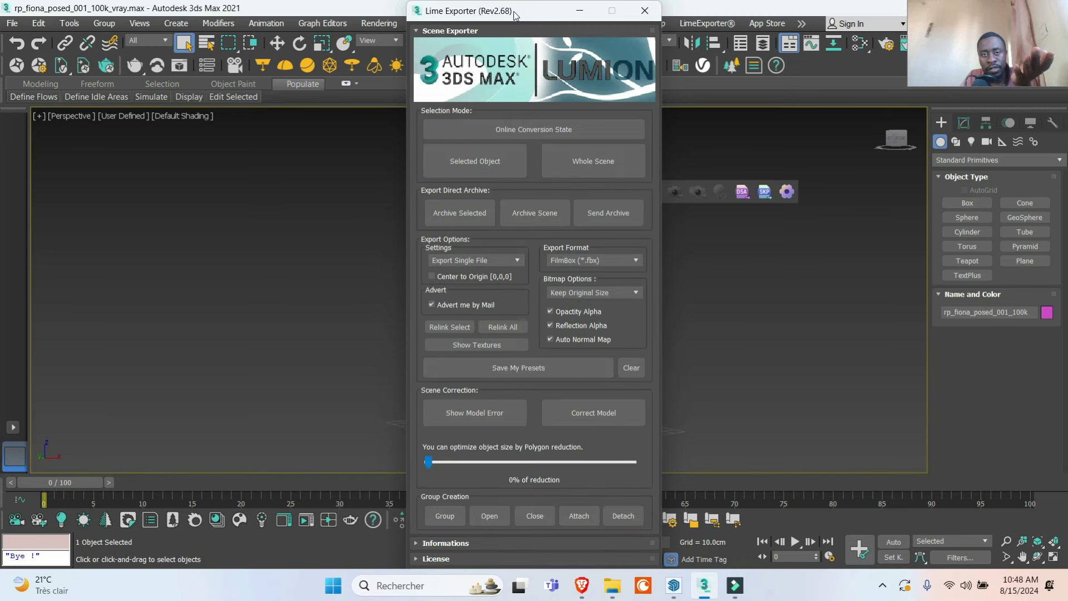
drag(515, 15, 629, 6)
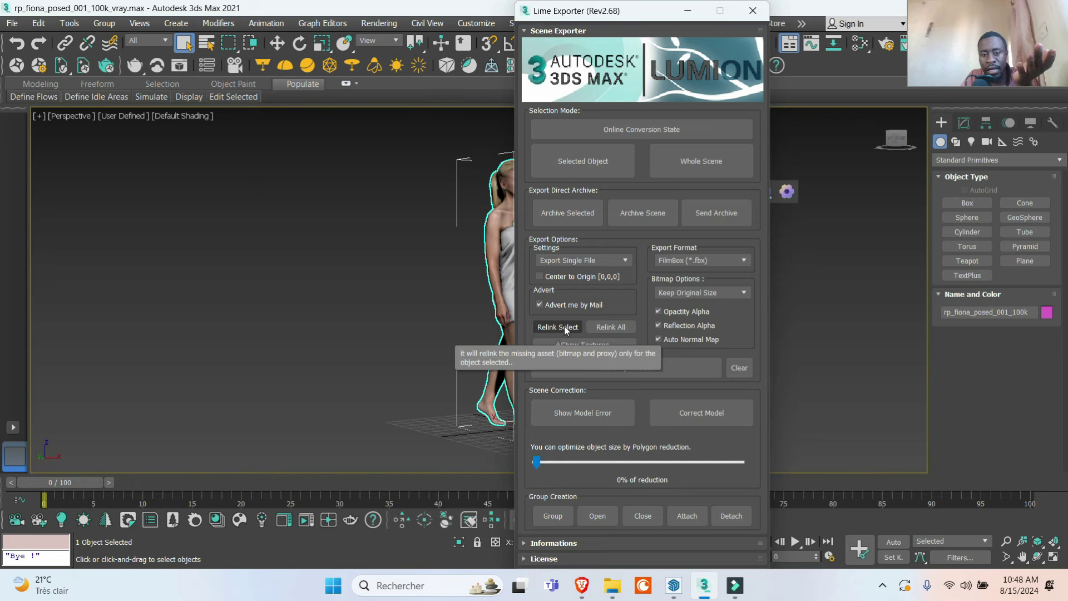
Relink the figure's assets, dismiss the missing plugins warning, and hide its textures as a silhouette.
click(564, 326)
click(663, 166)
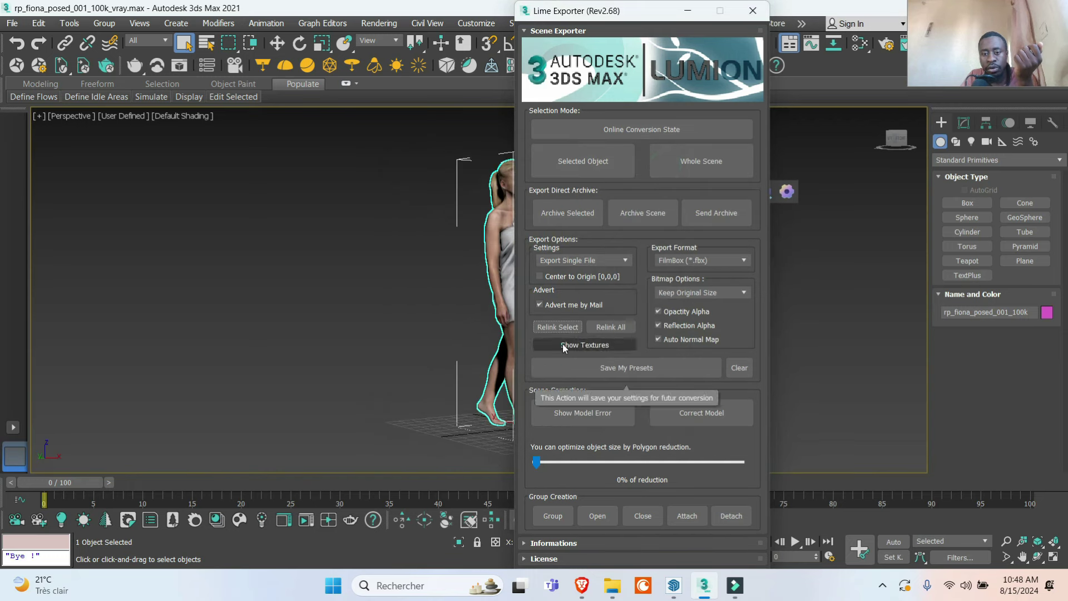
click(563, 344)
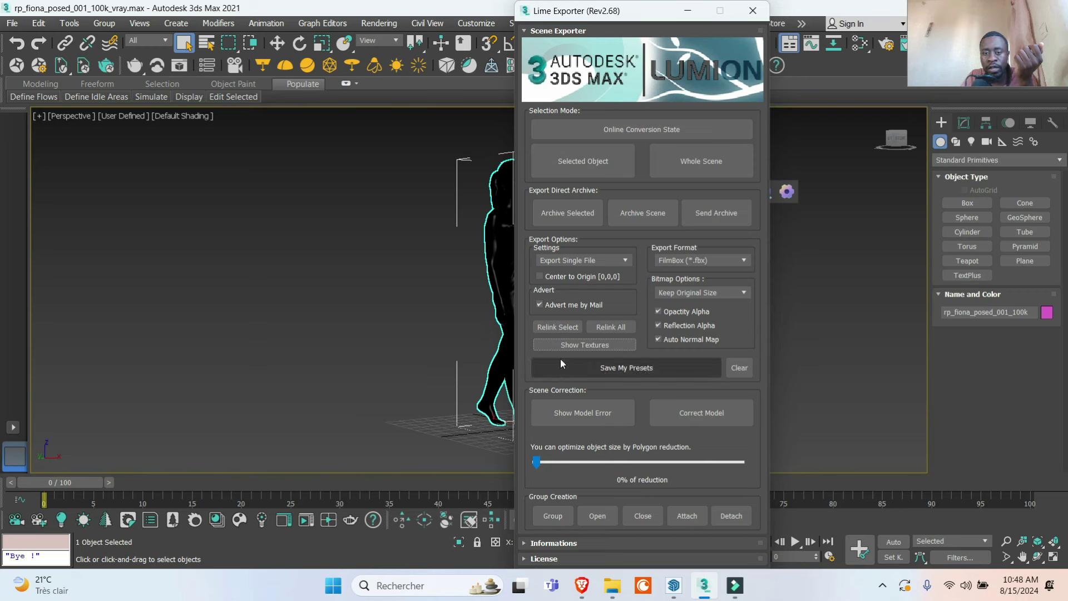
drag(591, 16, 793, 49)
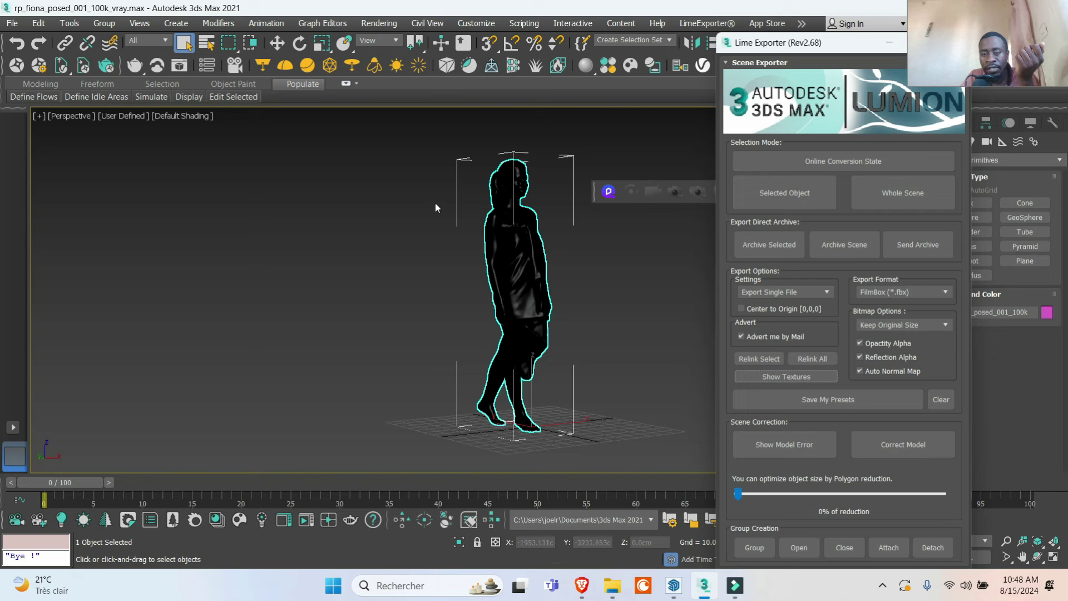
click(577, 250)
Check the exporter for a bitmap relinking option, then bring the SketchUp model back to front.
drag(809, 44, 790, 217)
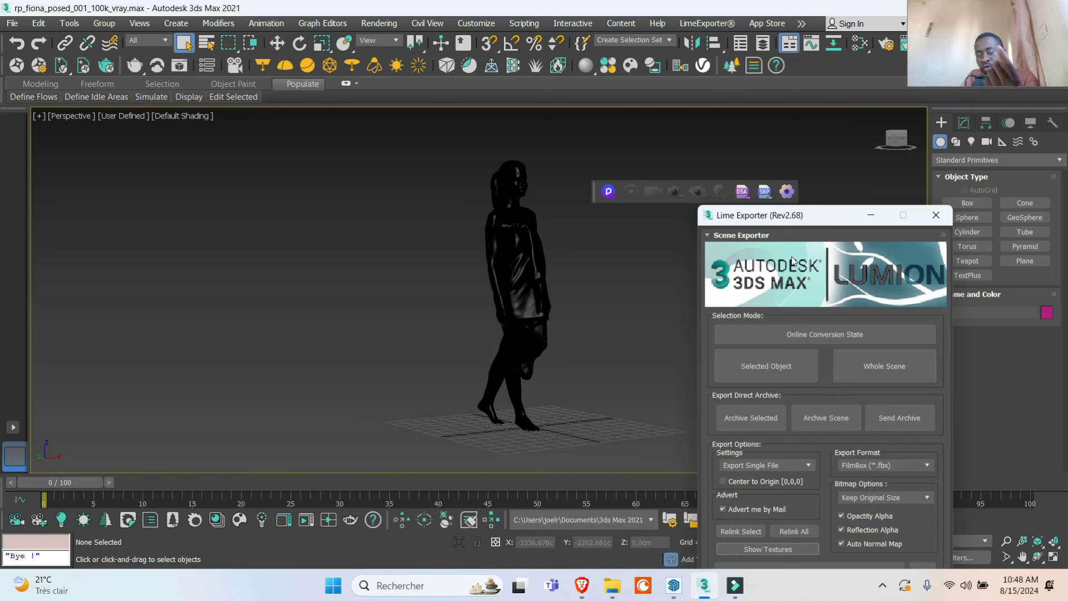
click(757, 25)
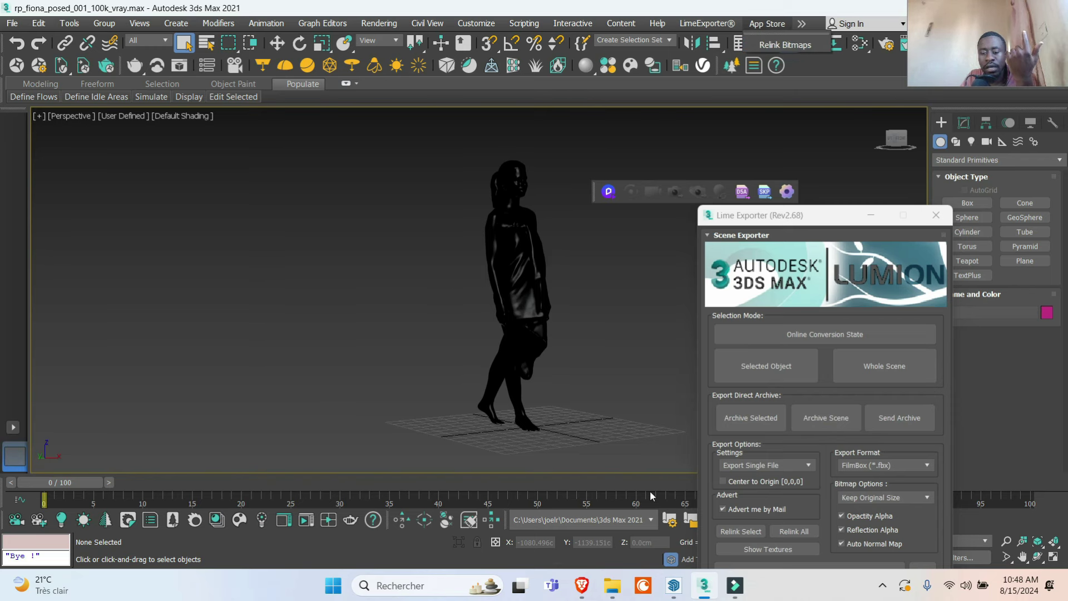
click(673, 586)
mouse_move(520, 310)
mouse_down()
mouse_move(526, 301)
mouse_move(649, 310)
mouse_up()
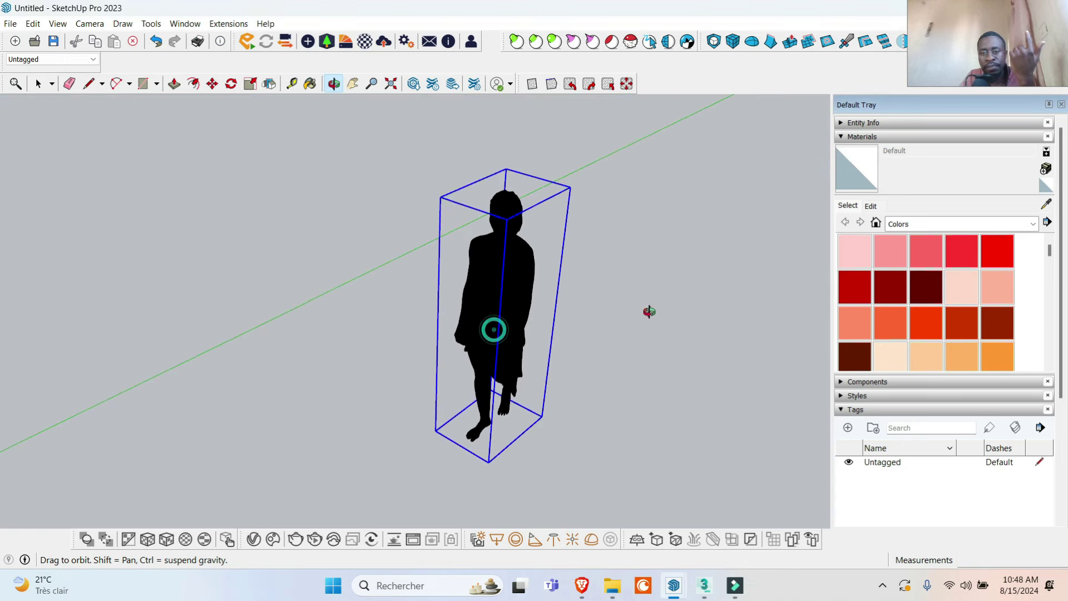
drag(512, 308, 453, 293)
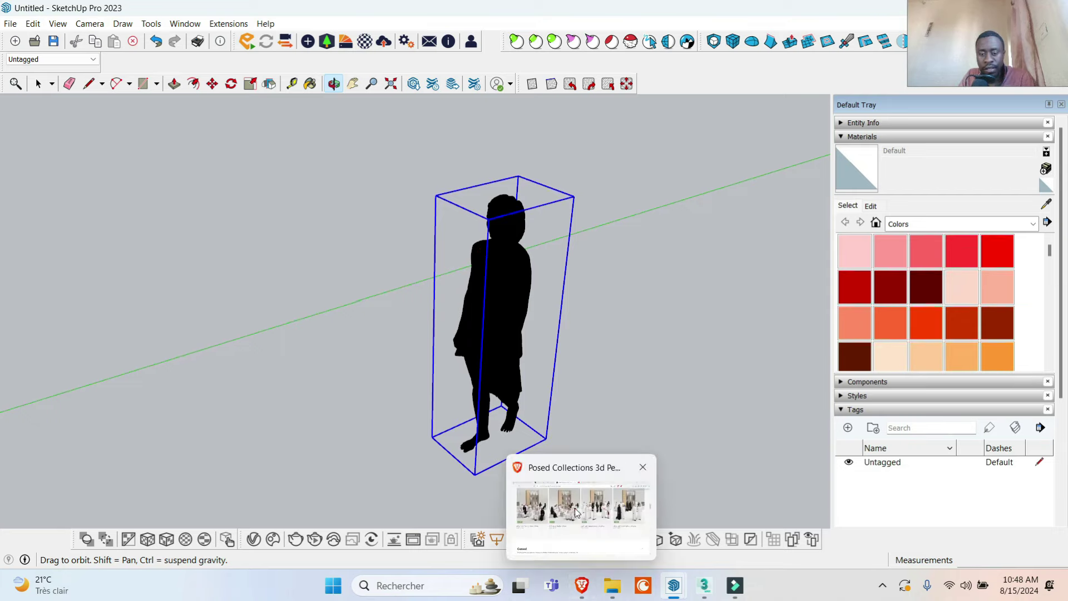
mouse_move(582, 585)
click(582, 509)
Scroll the Humano 3D Posed Collections page up to its Collections banner.
scroll(401, 373, up, 5)
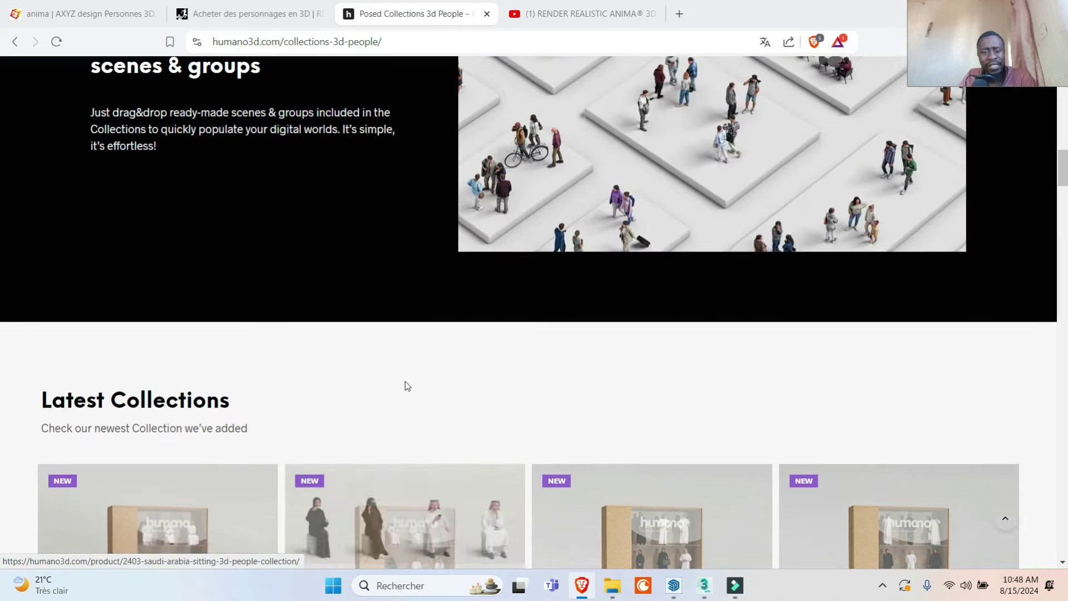
scroll(412, 333, up, 5)
scroll(421, 272, up, 5)
scroll(423, 273, up, 5)
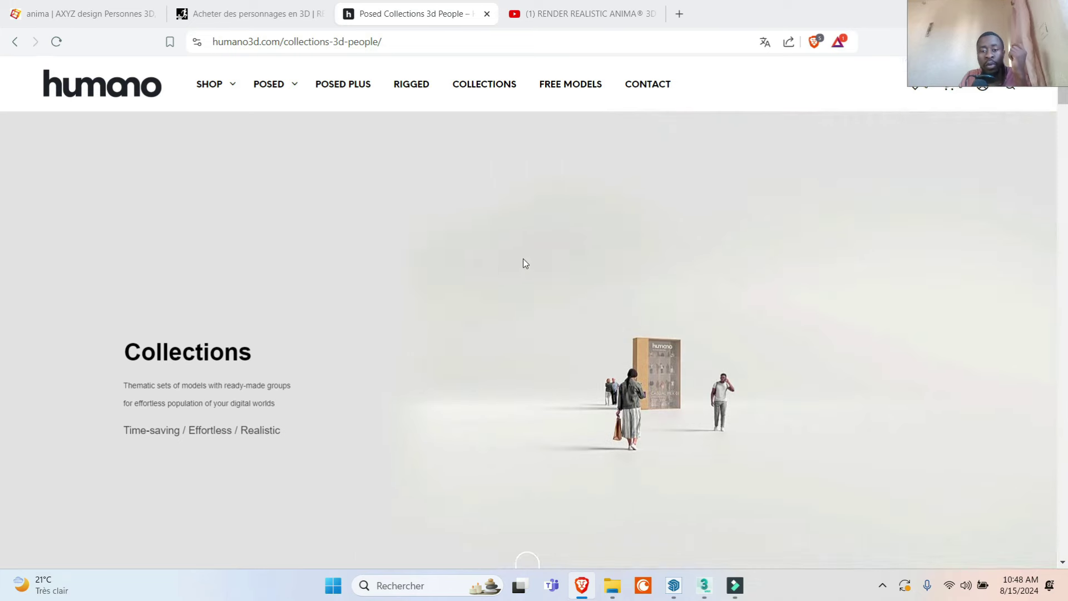
scroll(525, 272, down, 1)
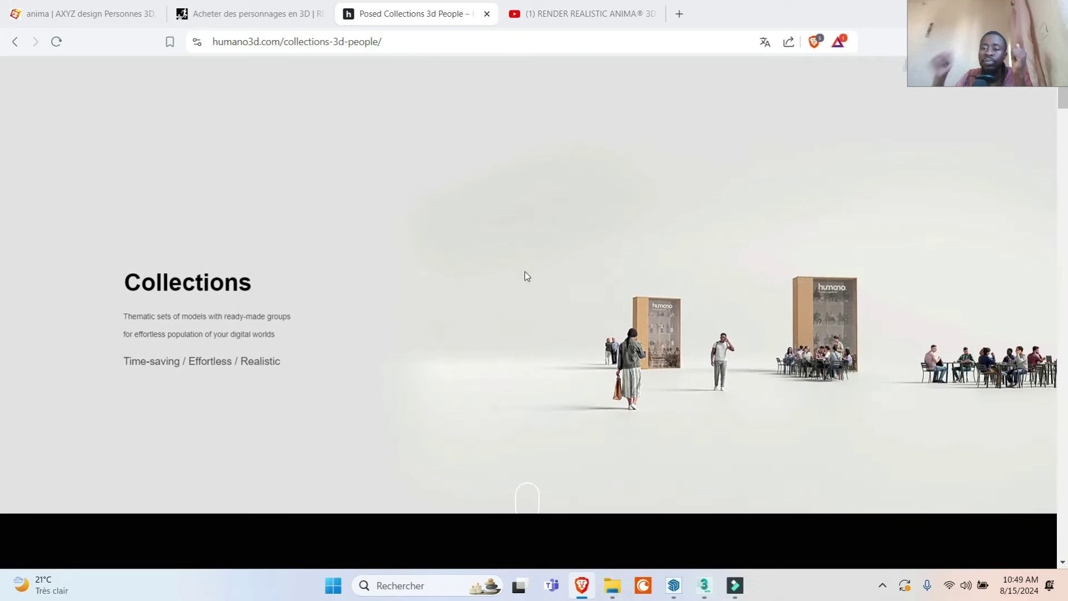